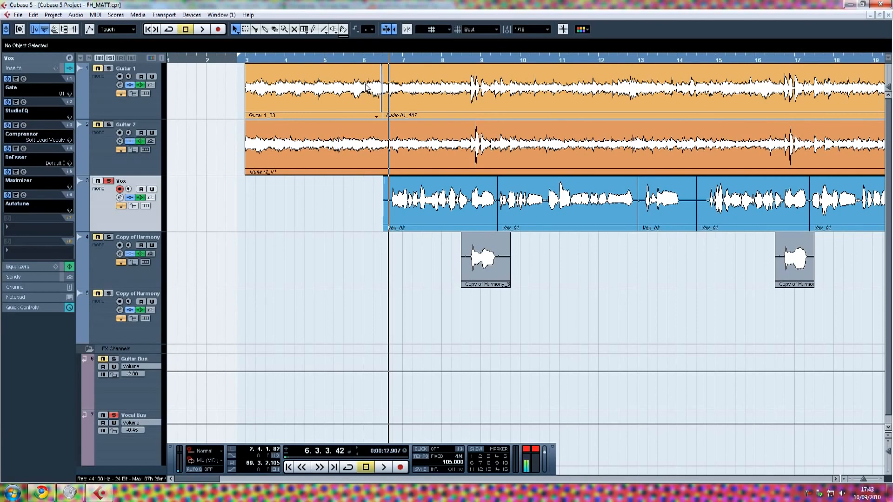
Play the Vox track from the start of its first clip, at about bar 6 beat 3, and stop around bar 10
{"action": "left_click", "coordinate": [383, 60]}
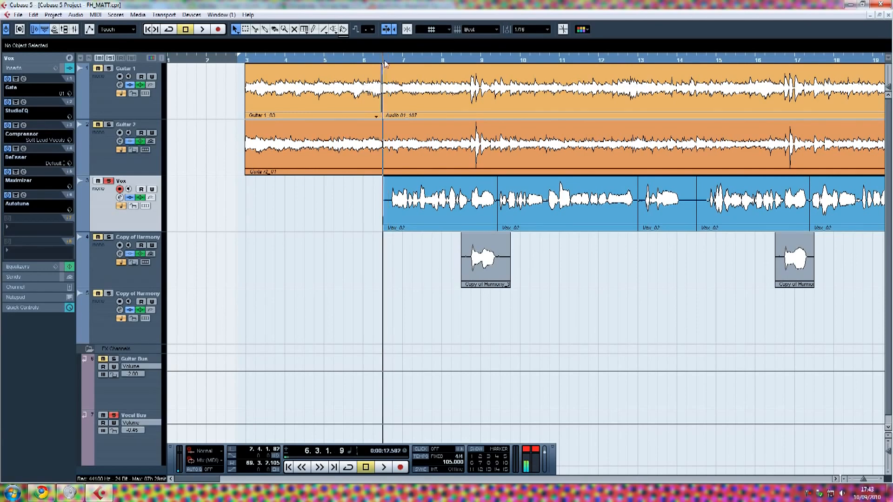
{"action": "left_click", "coordinate": [383, 60]}
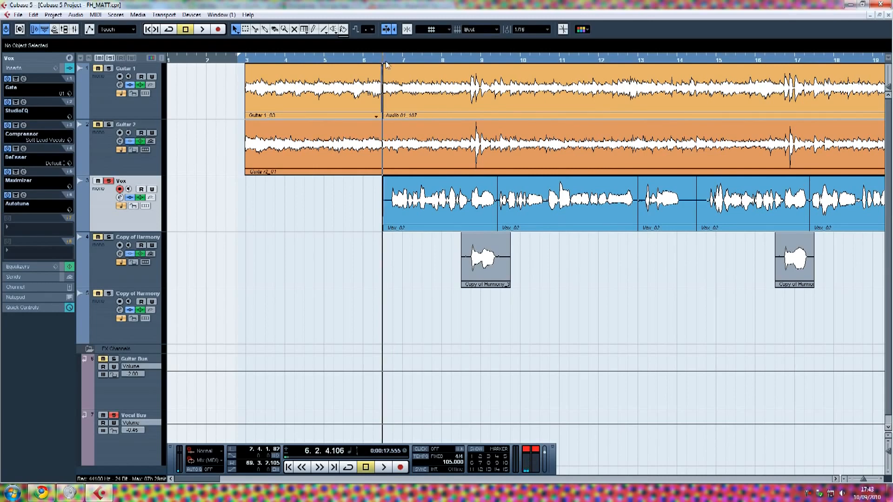
{"action": "left_click_drag", "start_coordinate": [383, 60], "coordinate": [386, 58]}
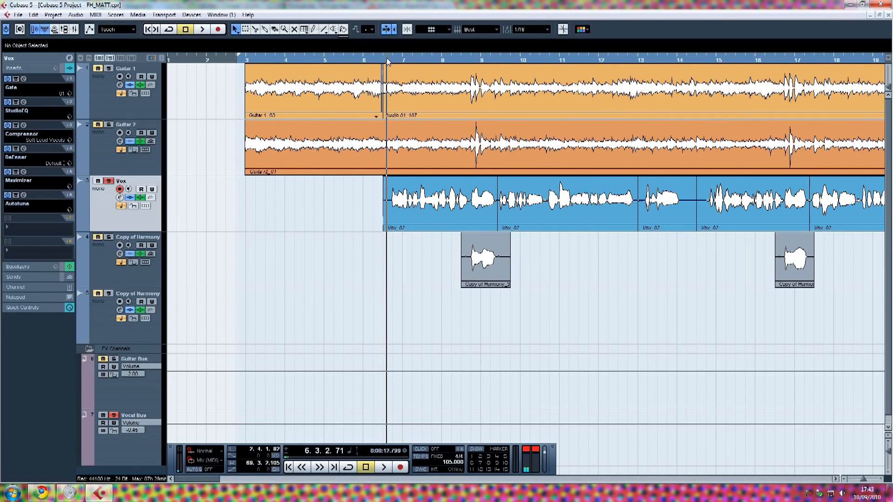
{"action": "key", "text": "space"}
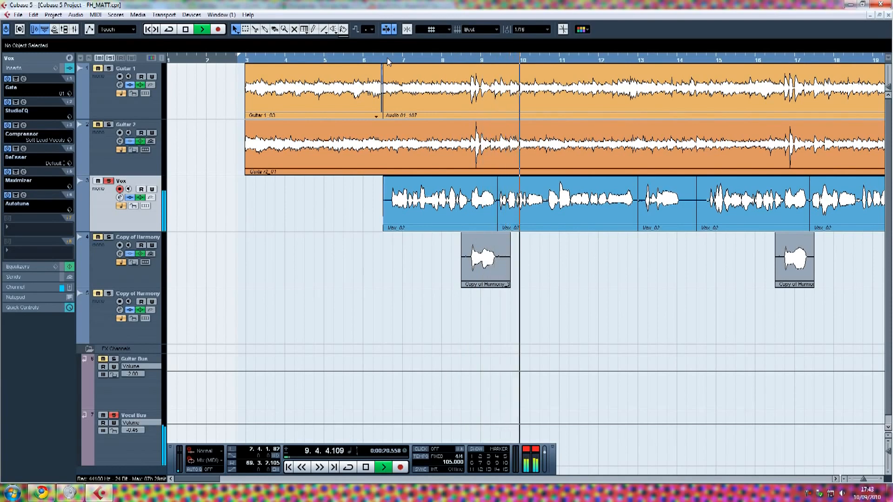
{"action": "key", "text": "space"}
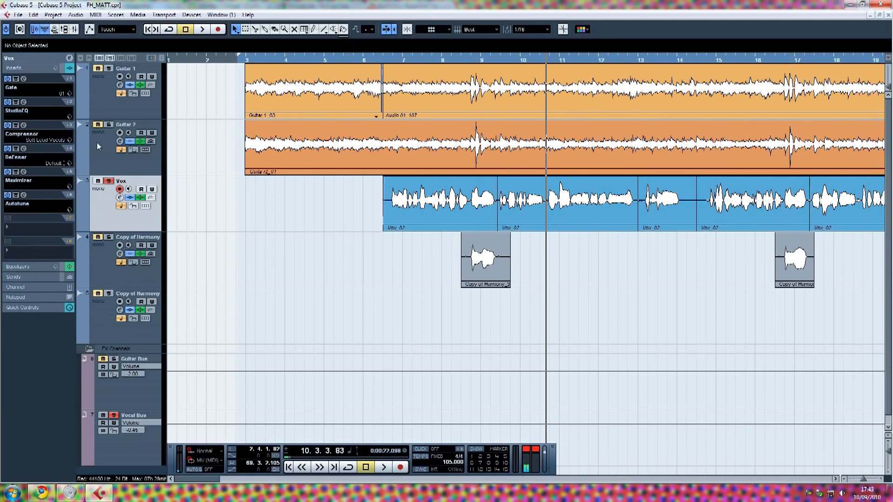
Open the Vox track's VST Audio Channel Settings window and place it below the vocal track
{"action": "left_click", "coordinate": [69, 57]}
{"action": "left_click_drag", "start_coordinate": [478, 227], "coordinate": [429, 205]}
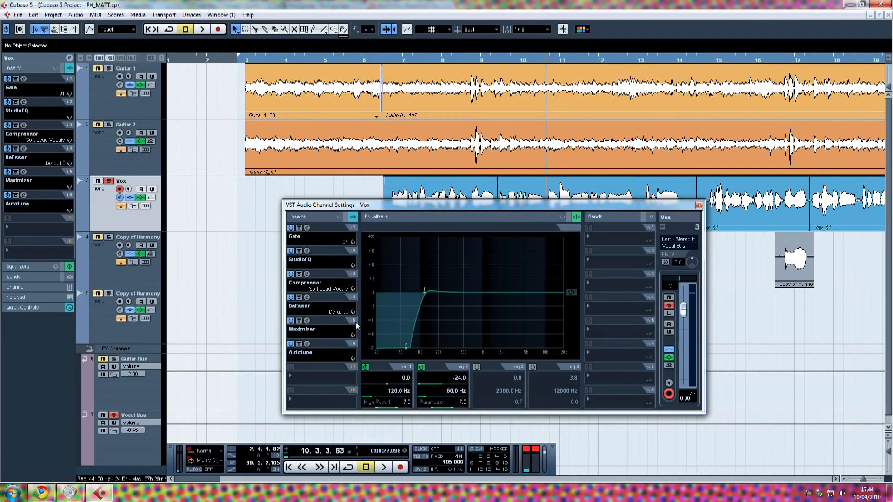
{"action": "left_click_drag", "start_coordinate": [384, 212], "coordinate": [412, 229]}
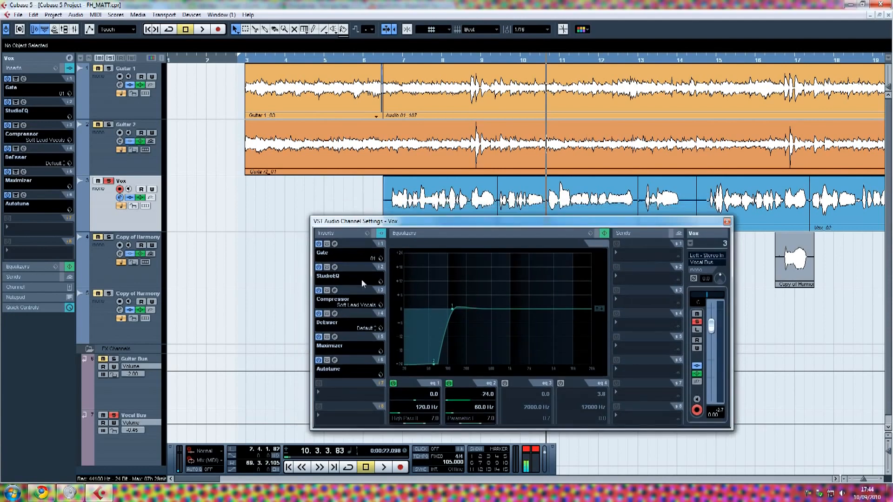
Open the Vox channel's Gate insert to review its threshold, attack and hold settings, then close its editor
{"action": "left_click", "coordinate": [335, 244]}
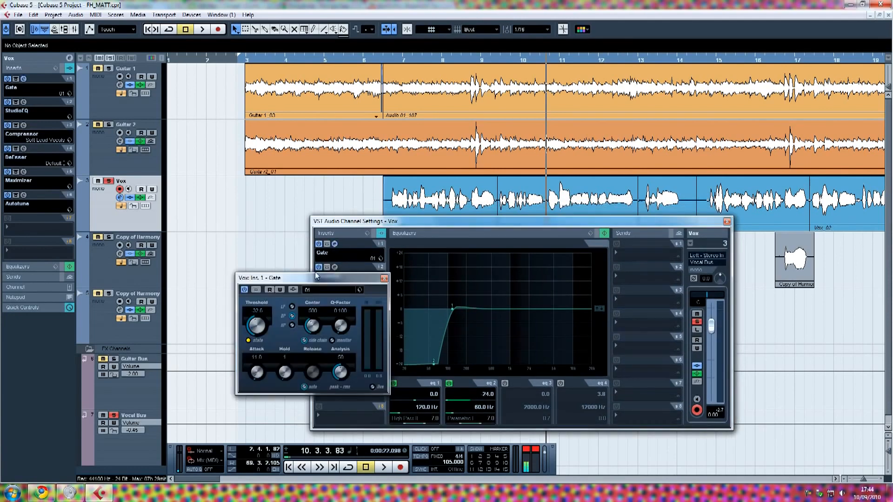
{"action": "left_click_drag", "start_coordinate": [315, 280], "coordinate": [331, 278]}
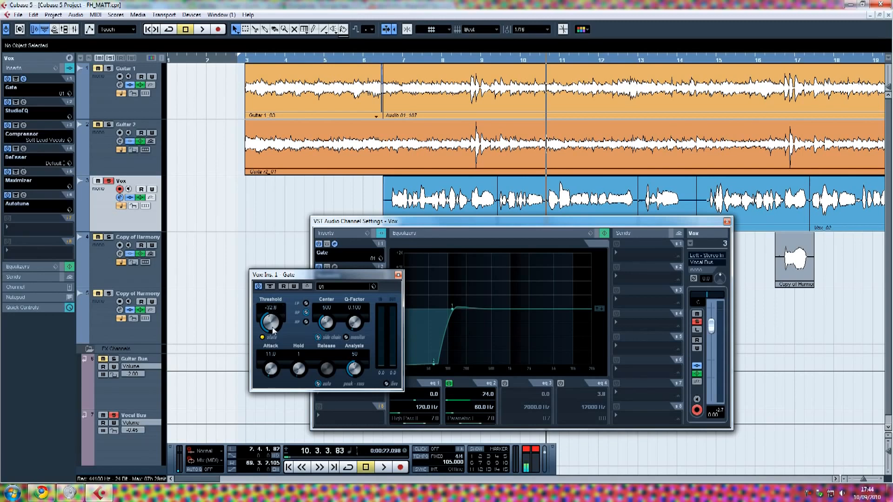
{"action": "left_click", "coordinate": [392, 60]}
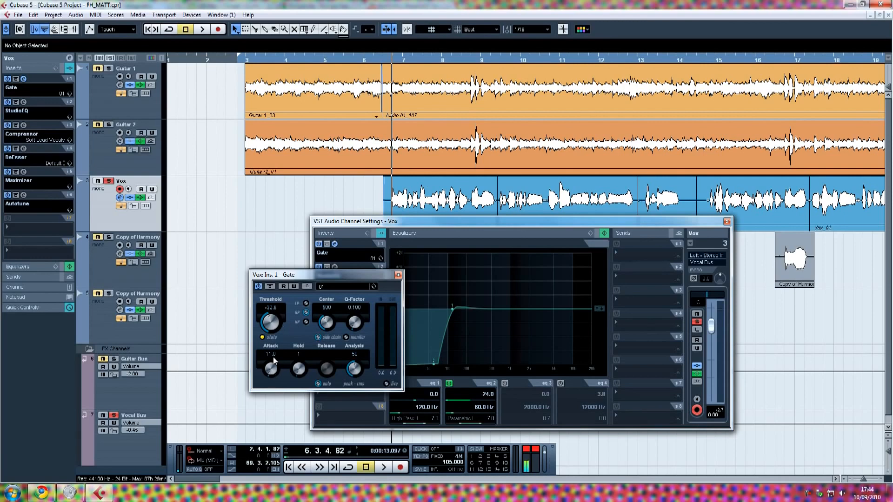
{"action": "left_click_drag", "start_coordinate": [333, 275], "coordinate": [355, 273]}
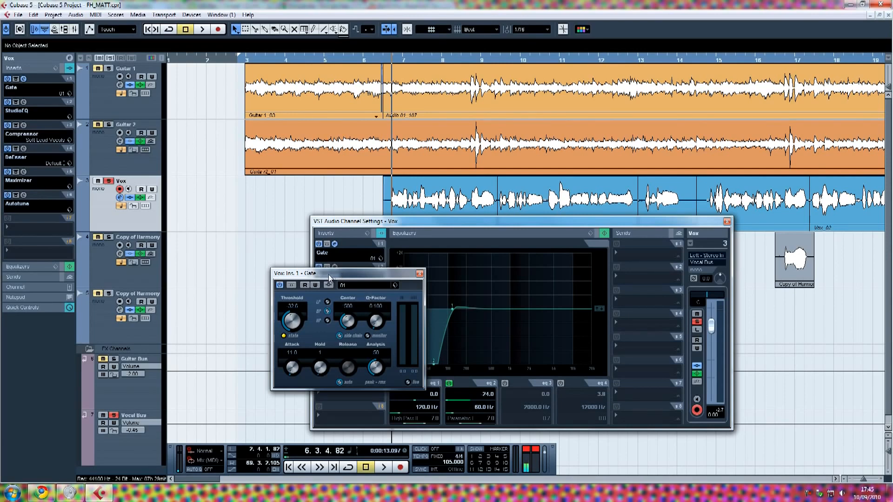
{"action": "left_click_drag", "start_coordinate": [327, 274], "coordinate": [462, 272]}
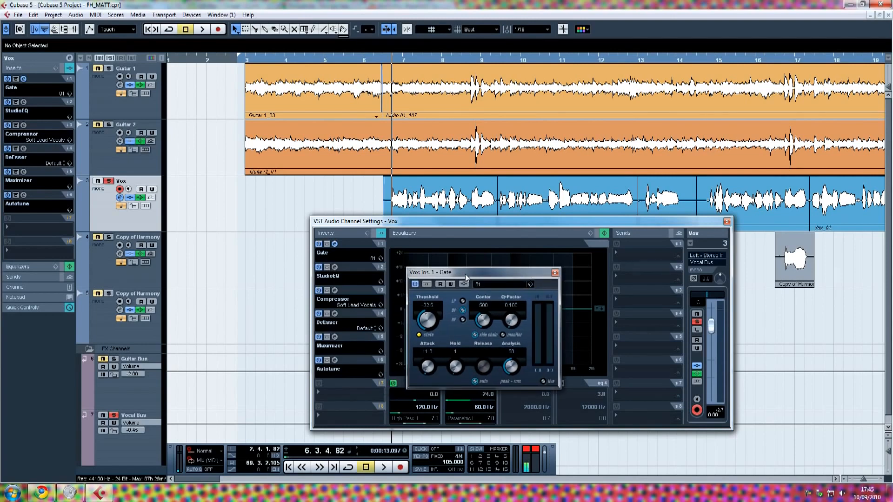
{"action": "left_click_drag", "start_coordinate": [476, 278], "coordinate": [465, 278]}
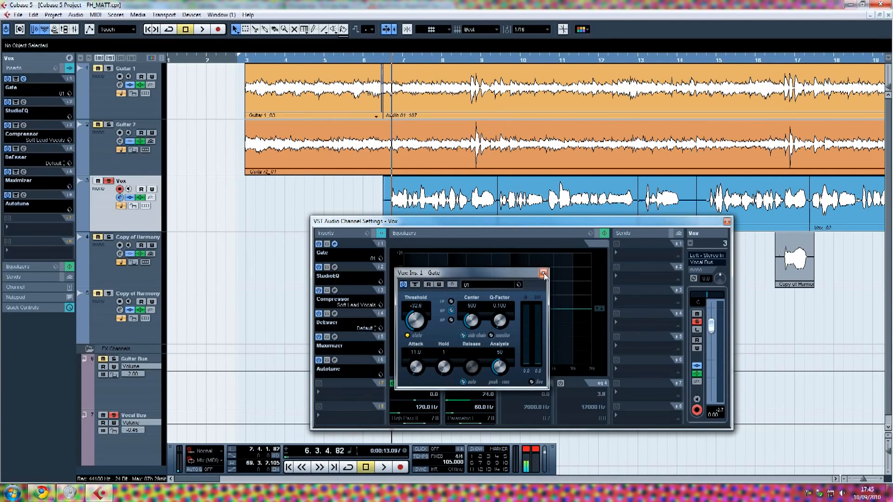
{"action": "left_click", "coordinate": [543, 274]}
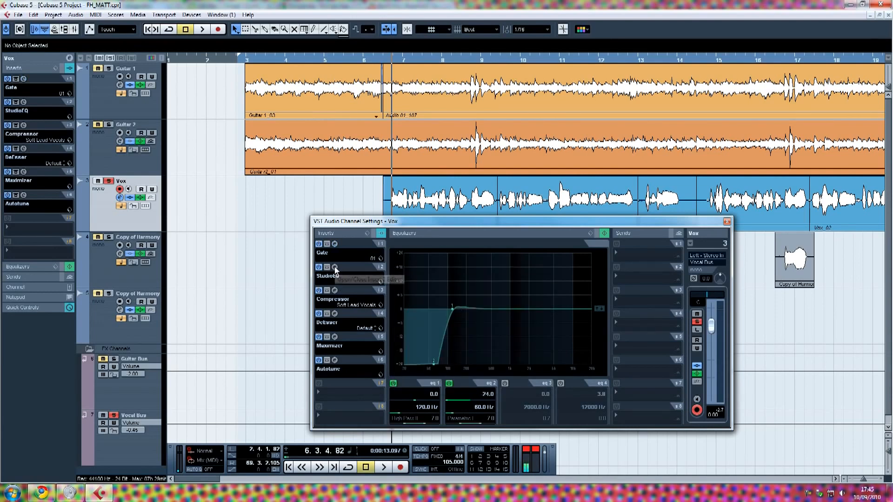
Open the StudioEQ insert on the Vox channel to examine its high-frequency boost curve, then close its editor
{"action": "left_click", "coordinate": [335, 268]}
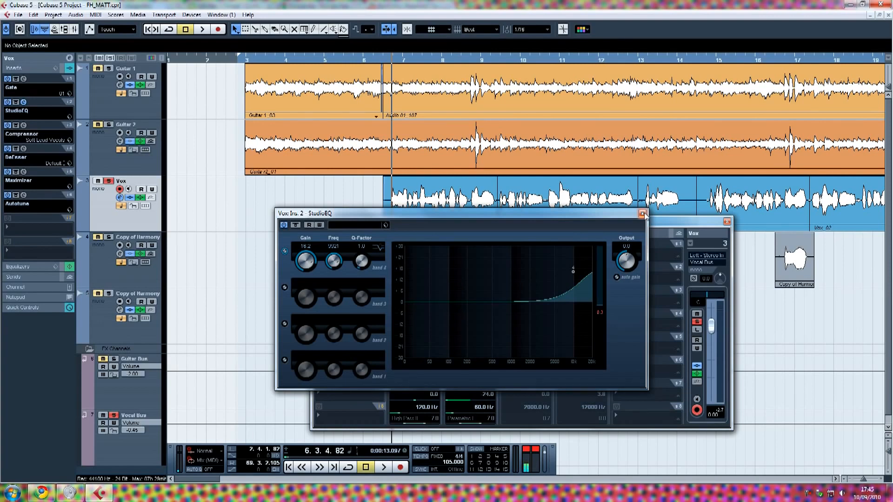
{"action": "left_click_drag", "start_coordinate": [535, 211], "coordinate": [560, 220]}
{"action": "left_click", "coordinate": [667, 221]}
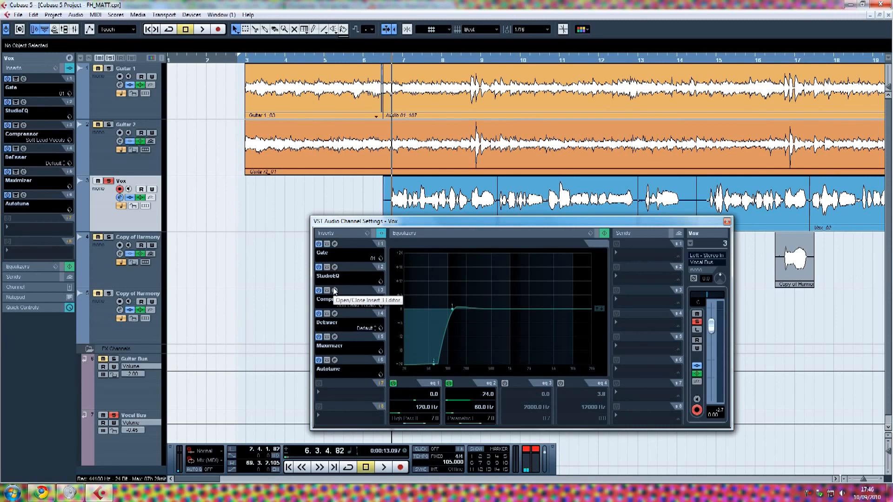
{"action": "left_click", "coordinate": [335, 267]}
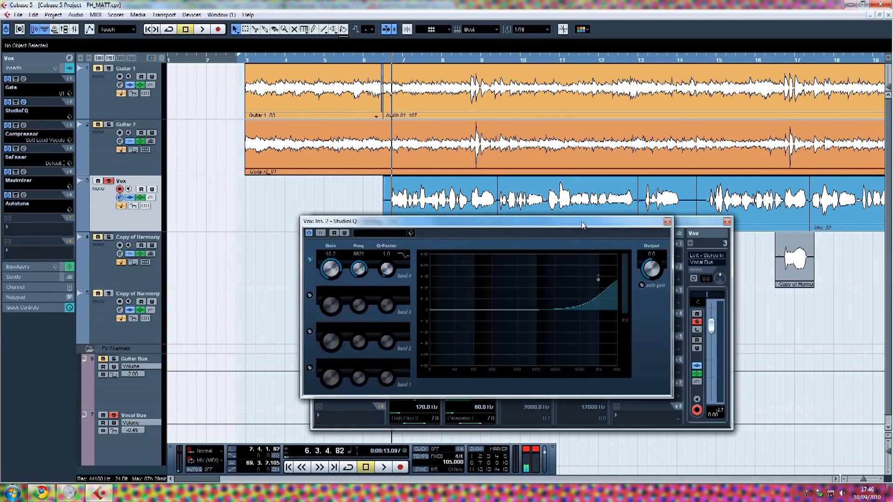
{"action": "left_click_drag", "start_coordinate": [582, 222], "coordinate": [581, 230]}
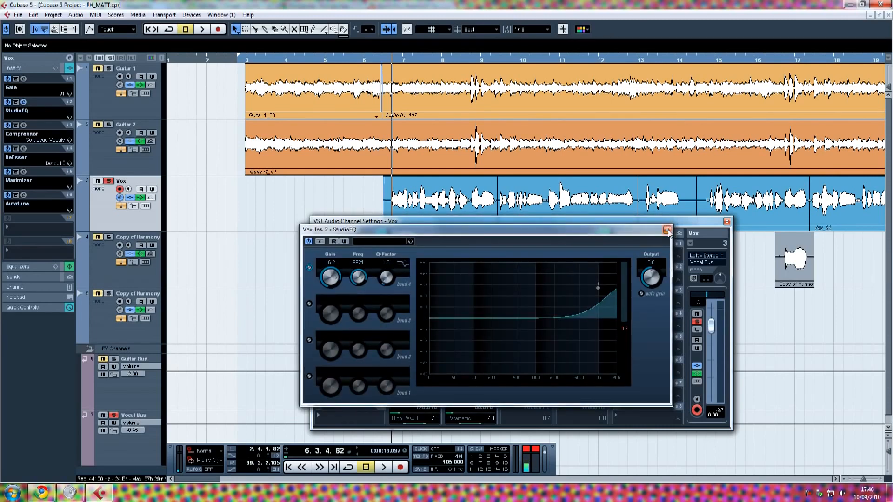
{"action": "left_click", "coordinate": [667, 231]}
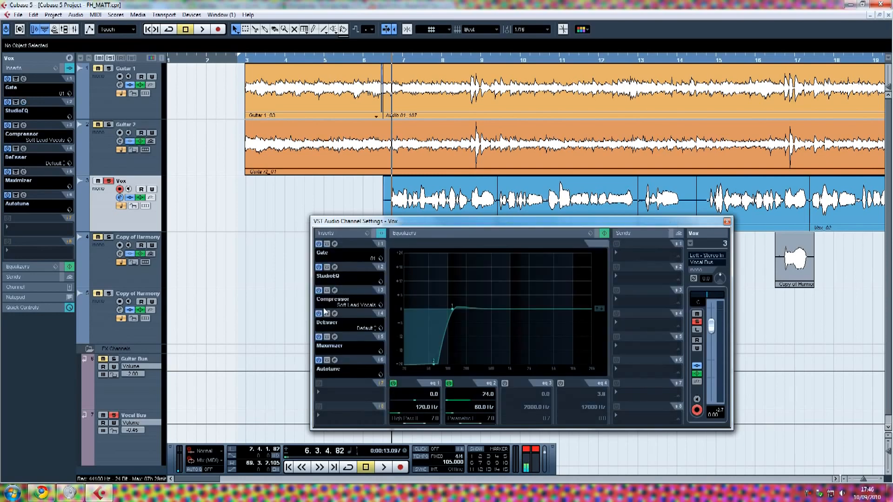
Open the Compressor insert on the Vox channel and place its editor beside the channel settings
{"action": "left_click", "coordinate": [335, 291]}
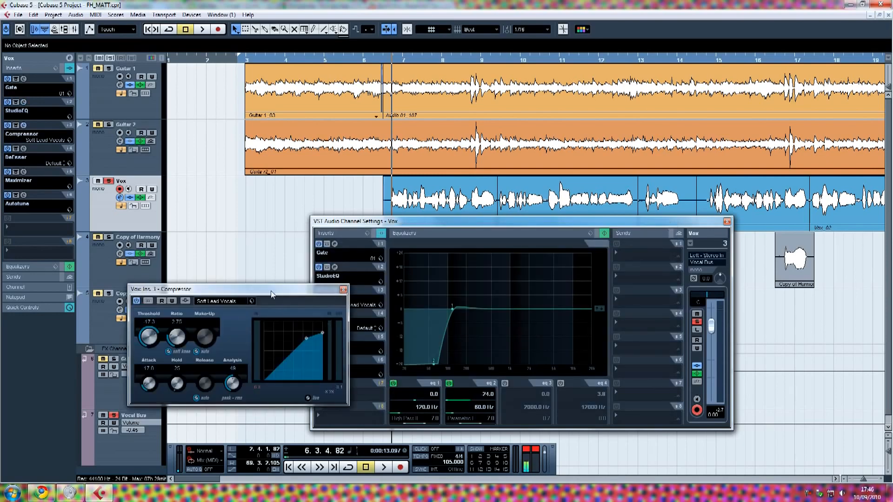
{"action": "left_click_drag", "start_coordinate": [330, 285], "coordinate": [387, 307]}
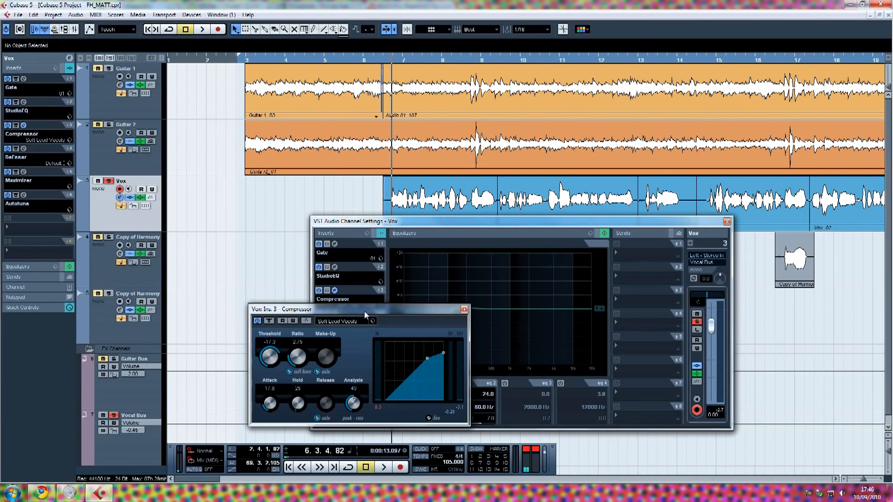
{"action": "left_click_drag", "start_coordinate": [362, 310], "coordinate": [365, 304]}
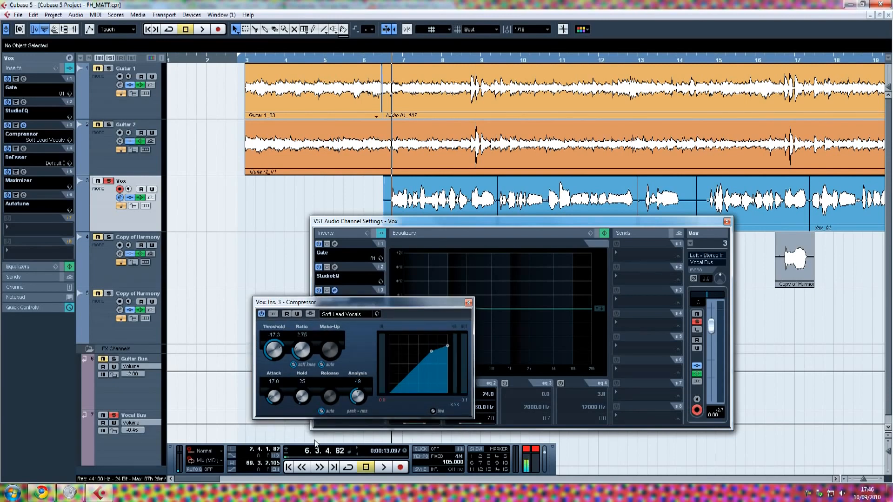
Play the louder vocal passage from just before bar 22 to about bar 23 while watching the Compressor's meters
{"action": "left_click_drag", "start_coordinate": [216, 478], "coordinate": [247, 484]}
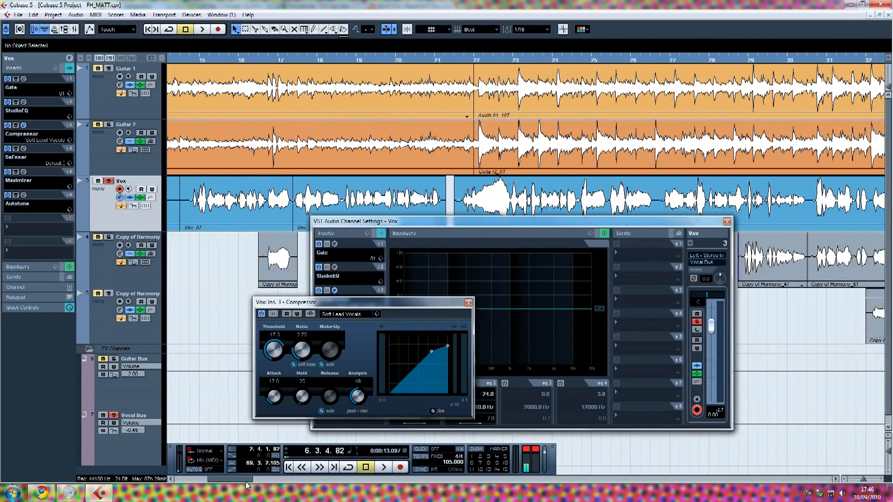
{"action": "left_click_drag", "start_coordinate": [439, 223], "coordinate": [442, 237]}
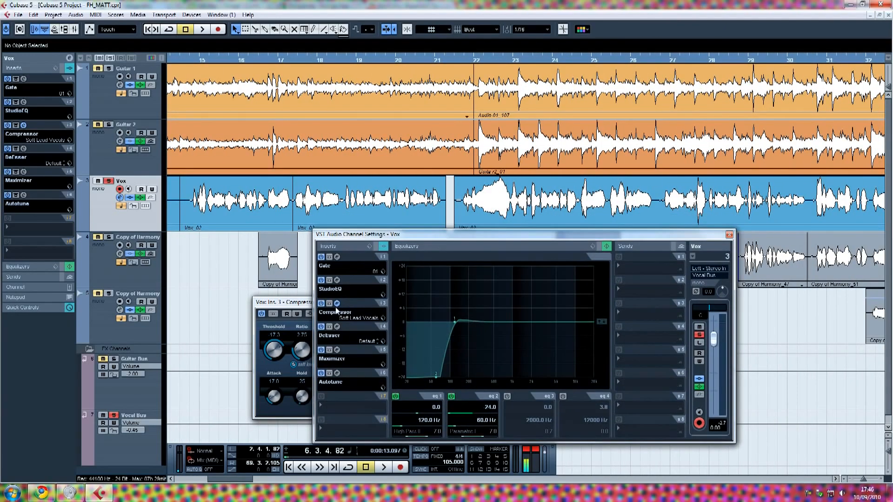
{"action": "left_click", "coordinate": [300, 308]}
{"action": "left_click", "coordinate": [467, 62]}
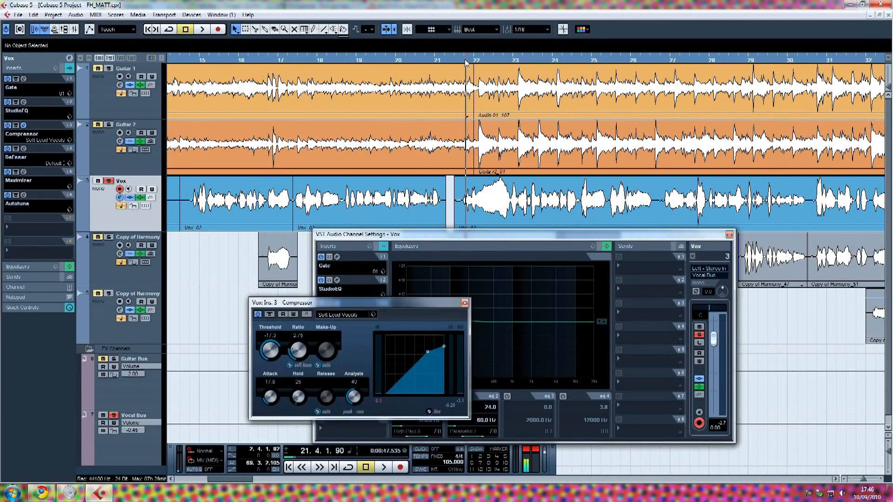
{"action": "left_click", "coordinate": [464, 61]}
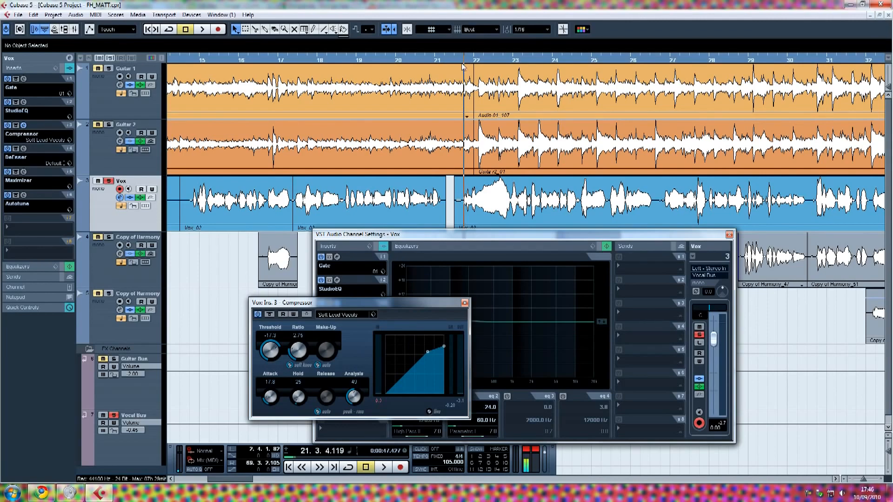
{"action": "left_click", "coordinate": [462, 61]}
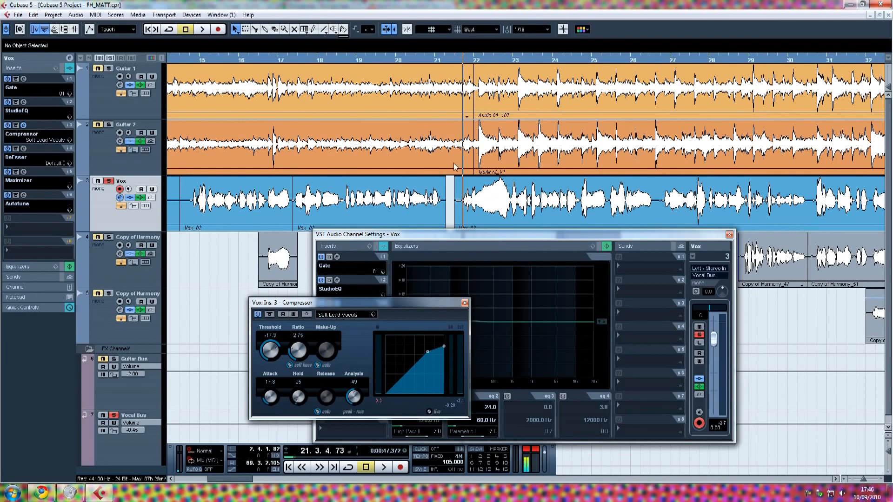
{"action": "key", "text": "space"}
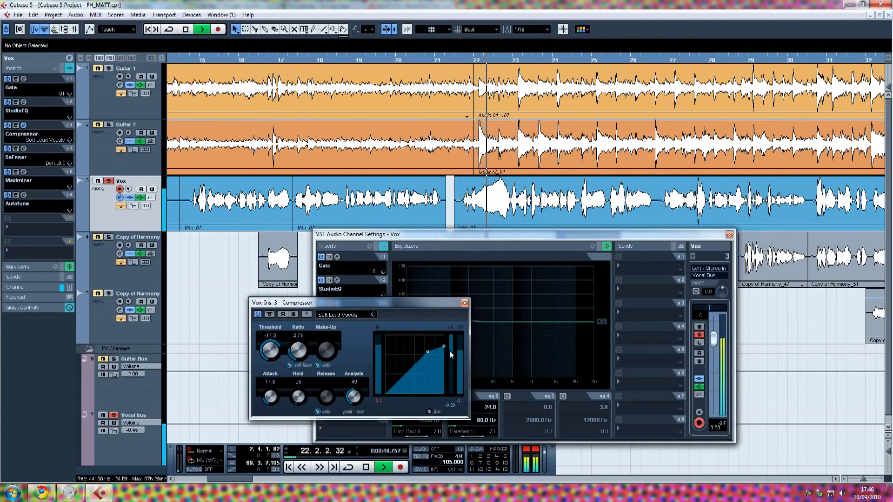
{"action": "key", "text": "space"}
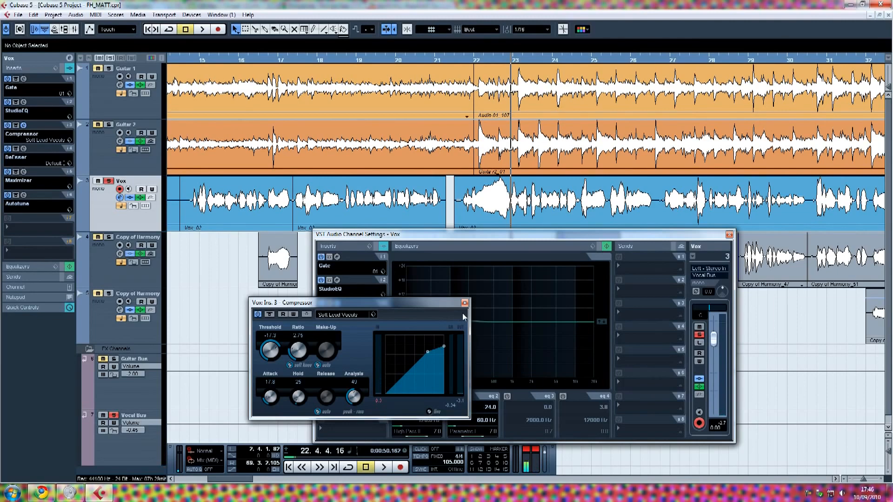
Review the Compressor's settings and transfer curve, then close its editor
{"action": "left_click_drag", "start_coordinate": [412, 305], "coordinate": [427, 308]}
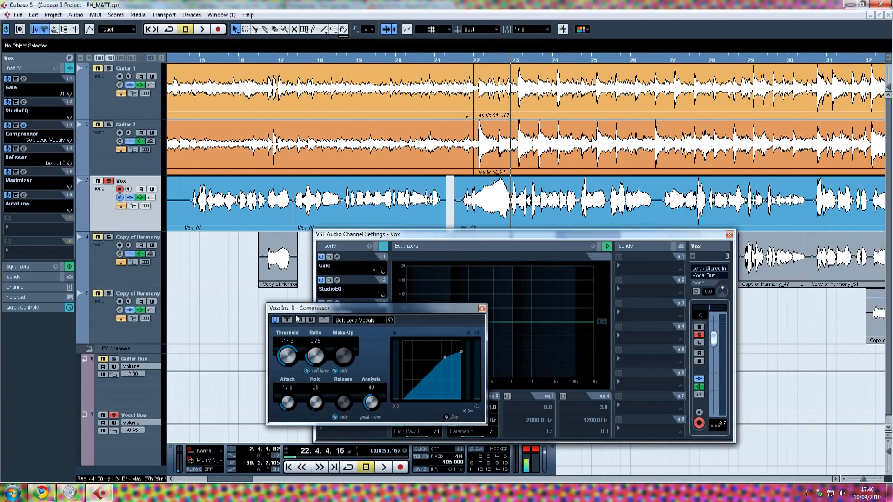
{"action": "left_click_drag", "start_coordinate": [312, 309], "coordinate": [316, 299]}
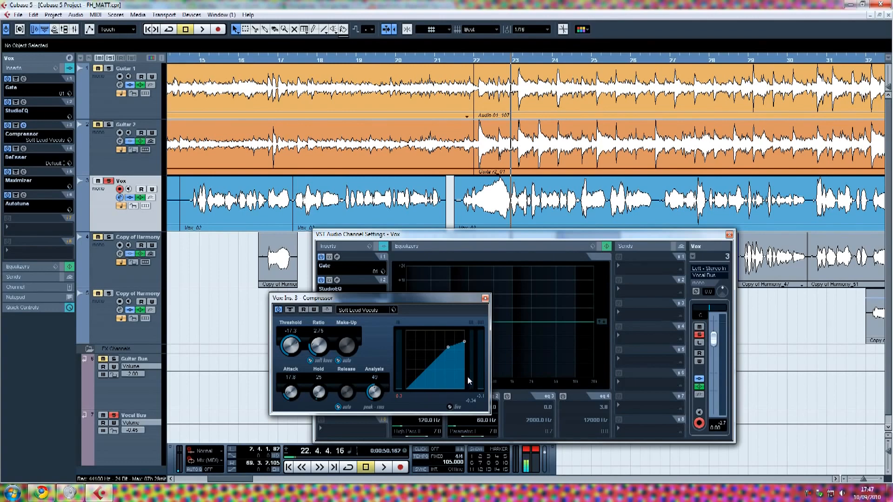
{"action": "left_click", "coordinate": [486, 298]}
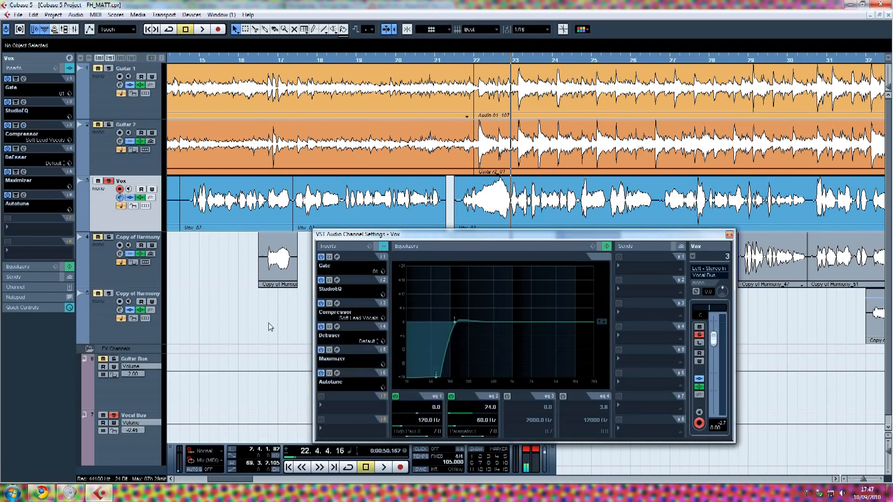
Open the DeEsser insert's editor and recheck the StudioEQ high-frequency boost, closing the StudioEQ editor again
{"action": "left_click", "coordinate": [337, 326]}
{"action": "left_click_drag", "start_coordinate": [214, 299], "coordinate": [437, 313]}
{"action": "left_click", "coordinate": [337, 280]}
{"action": "left_click_drag", "start_coordinate": [393, 241], "coordinate": [274, 237]}
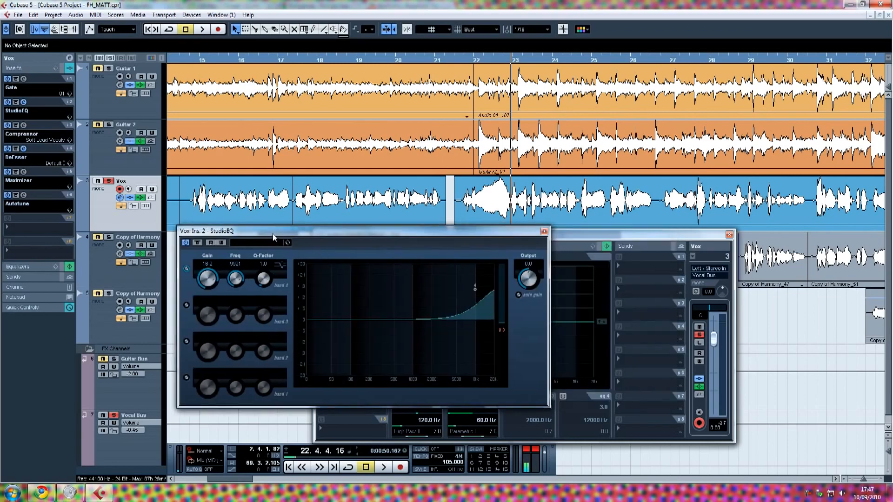
{"action": "left_click", "coordinate": [544, 231]}
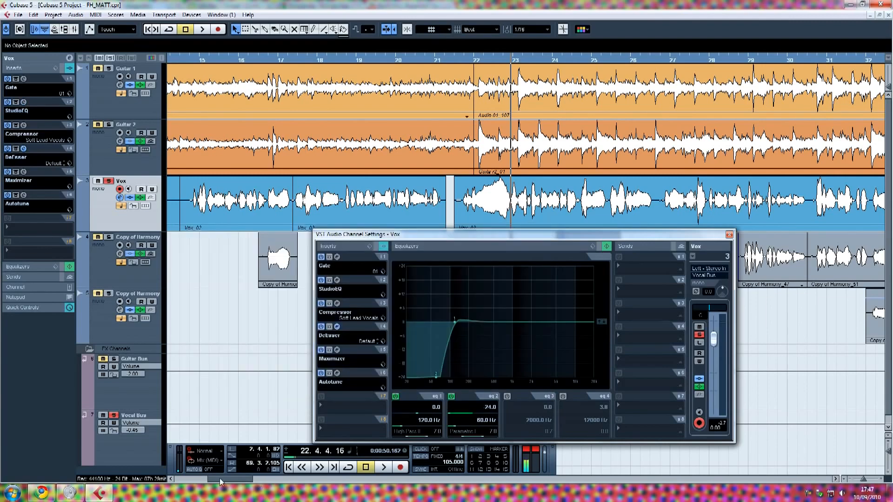
Arrange the DeEsser editor and the Vox channel settings side by side, with the start of the vocals in view
{"action": "left_click_drag", "start_coordinate": [220, 478], "coordinate": [200, 483]}
{"action": "left_click_drag", "start_coordinate": [420, 235], "coordinate": [584, 233]}
{"action": "left_click", "coordinate": [415, 316]}
{"action": "left_click_drag", "start_coordinate": [415, 316], "coordinate": [314, 319]}
{"action": "left_click_drag", "start_coordinate": [548, 239], "coordinate": [487, 237]}
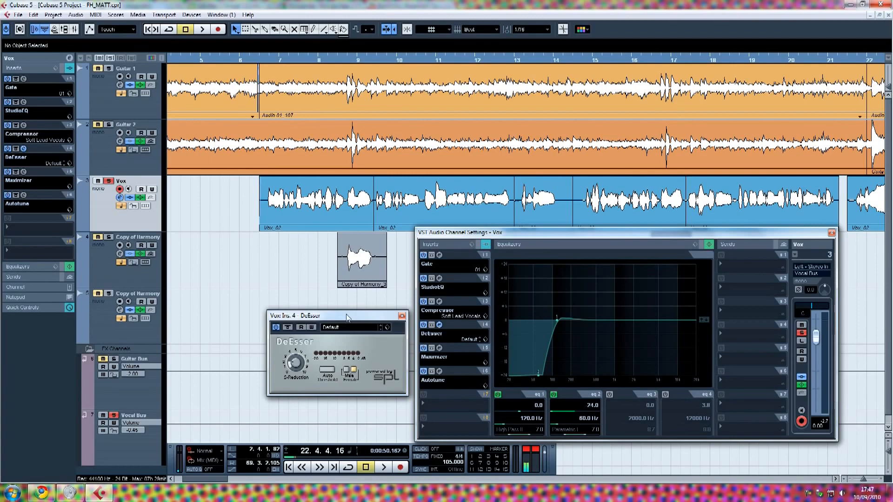
{"action": "left_click_drag", "start_coordinate": [347, 316], "coordinate": [330, 311]}
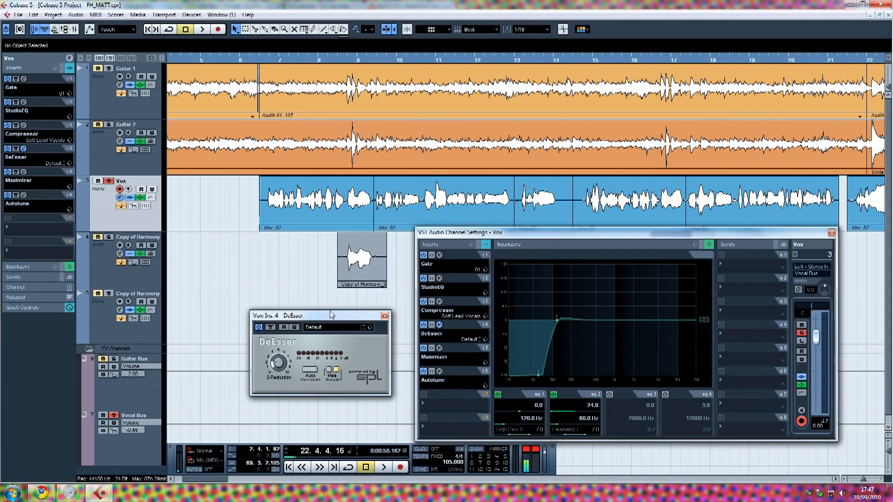
{"action": "left_click_drag", "start_coordinate": [330, 311], "coordinate": [349, 321]}
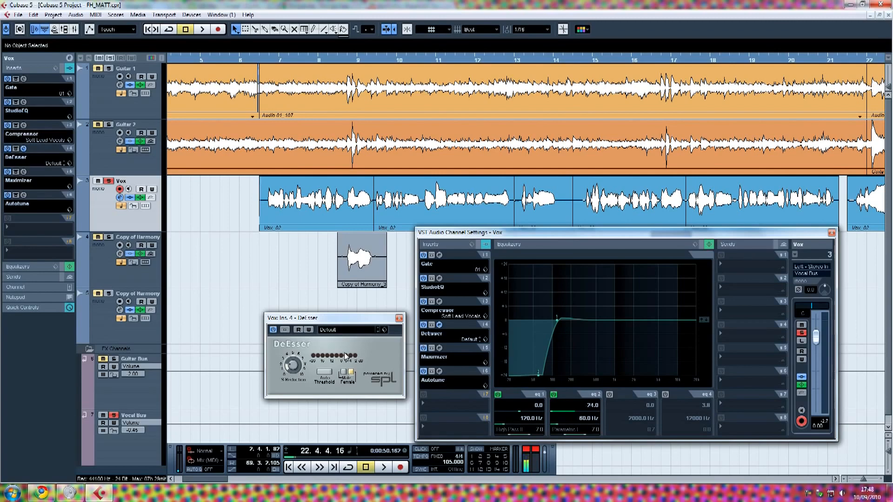
{"action": "left_click_drag", "start_coordinate": [321, 324], "coordinate": [306, 329]}
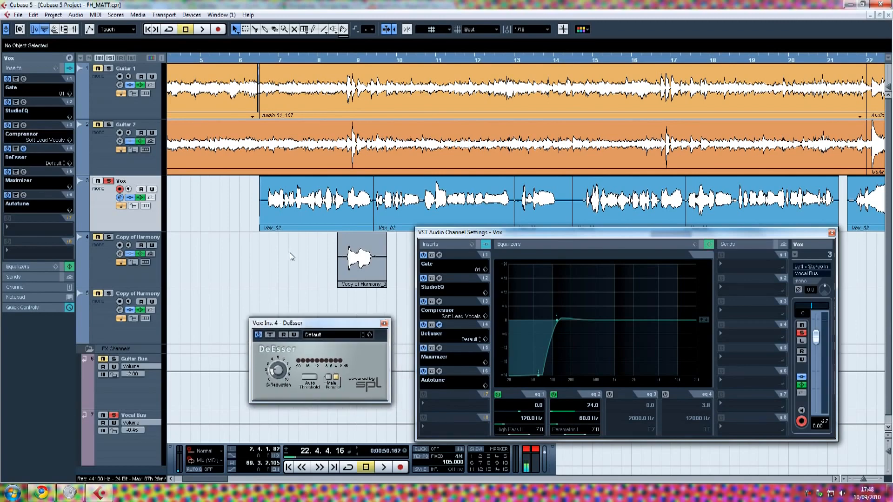
Play the louder vocal passage from just before bar 22 to about bar 23 while watching the DeEsser's reduction meter, then close its editor
{"action": "left_click", "coordinate": [333, 59]}
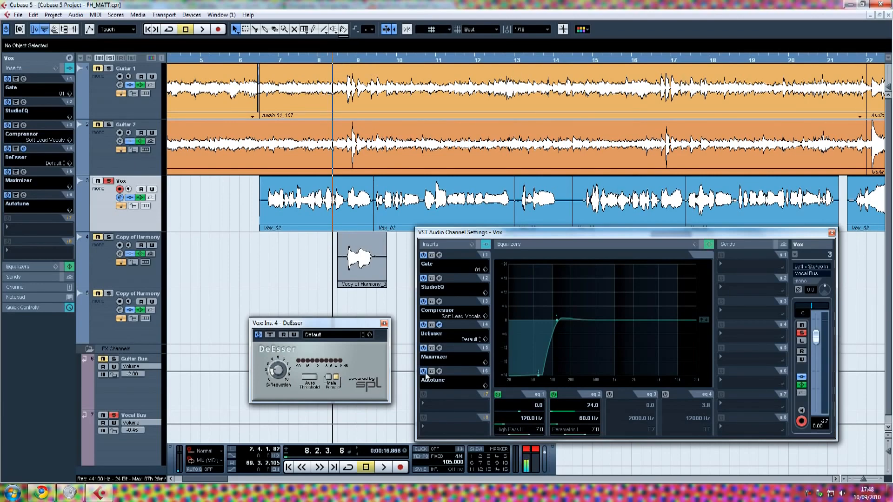
{"action": "left_click_drag", "start_coordinate": [221, 478], "coordinate": [236, 479]}
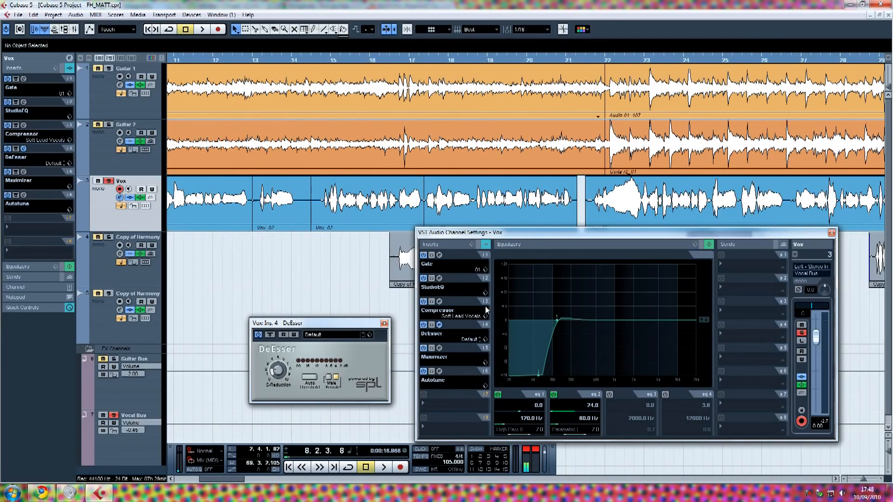
{"action": "left_click", "coordinate": [585, 61]}
{"action": "key", "text": "space"}
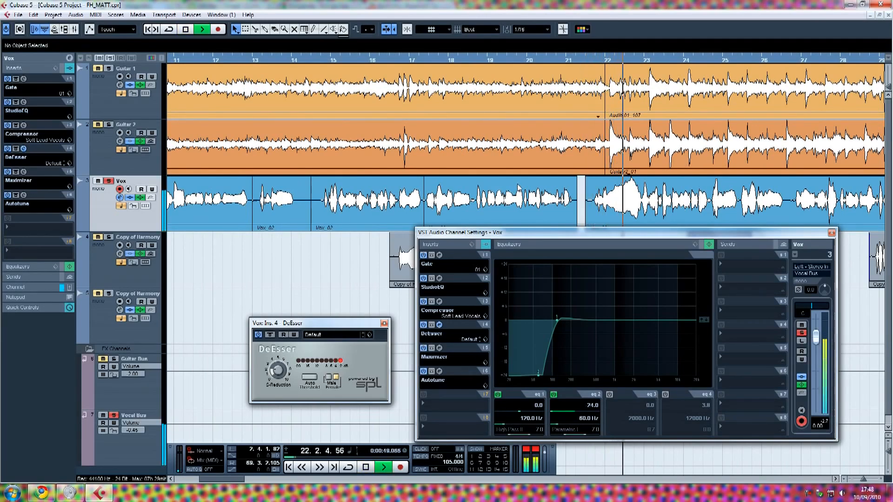
{"action": "key", "text": "space"}
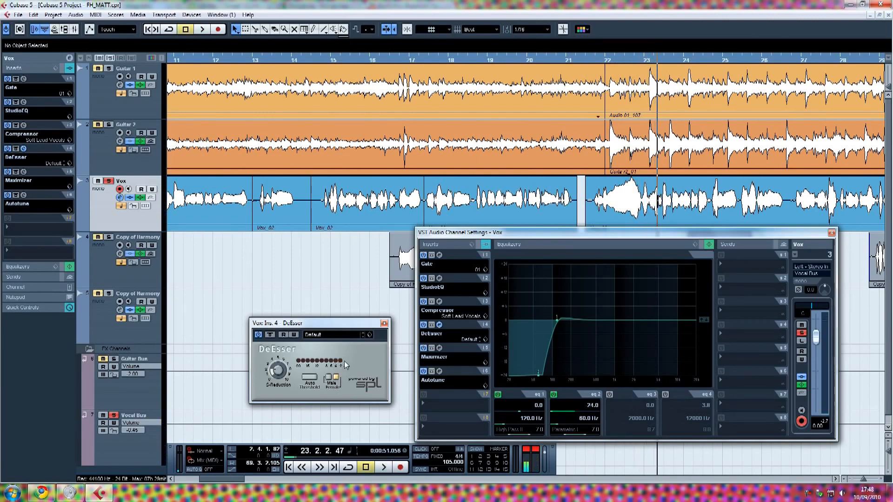
{"action": "left_click", "coordinate": [384, 322]}
Open the Maximizer insert's editor on the Vox channel, review its Output, Optimize and soft clip settings, and close it
{"action": "left_click", "coordinate": [439, 348]}
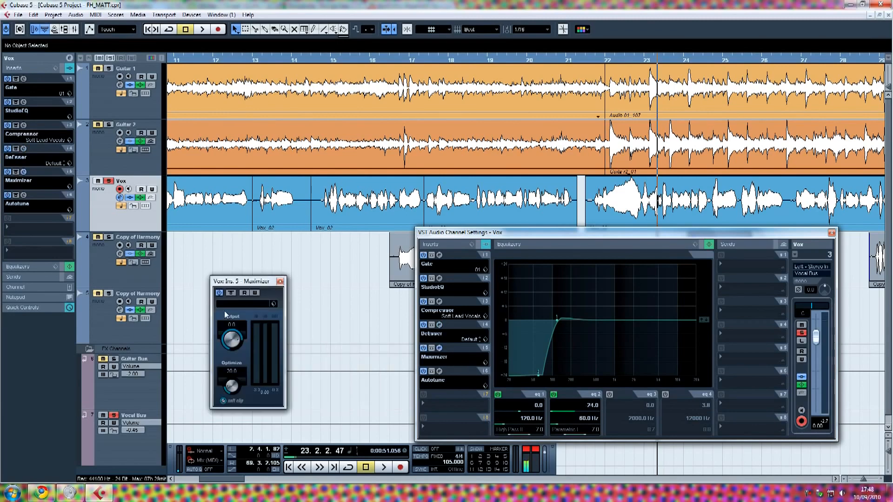
{"action": "left_click_drag", "start_coordinate": [245, 281], "coordinate": [259, 278]}
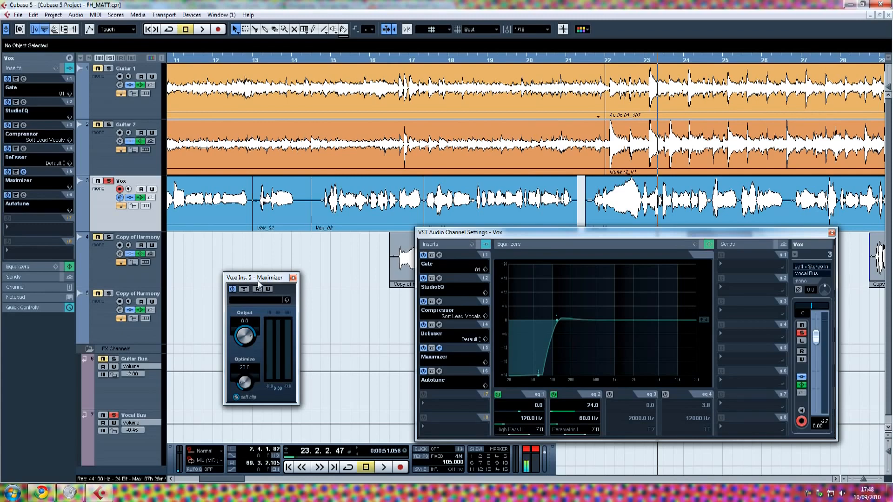
{"action": "left_click_drag", "start_coordinate": [258, 283], "coordinate": [259, 269]}
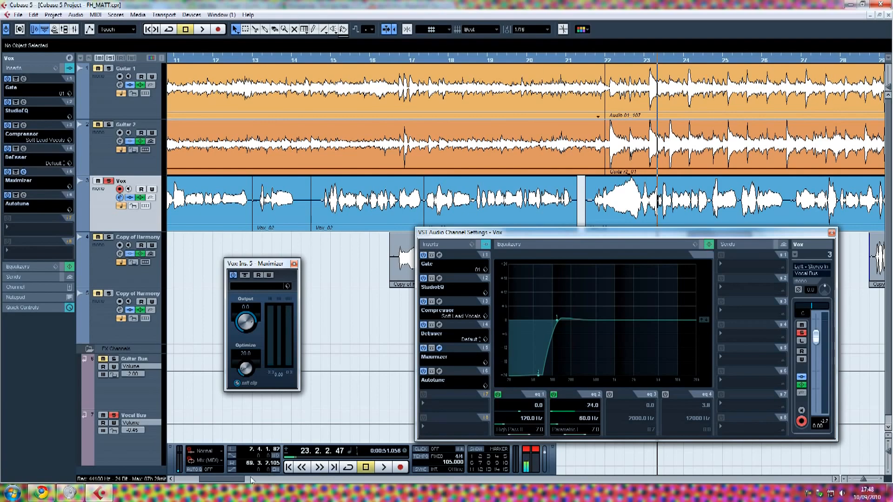
{"action": "left_click_drag", "start_coordinate": [229, 478], "coordinate": [256, 472]}
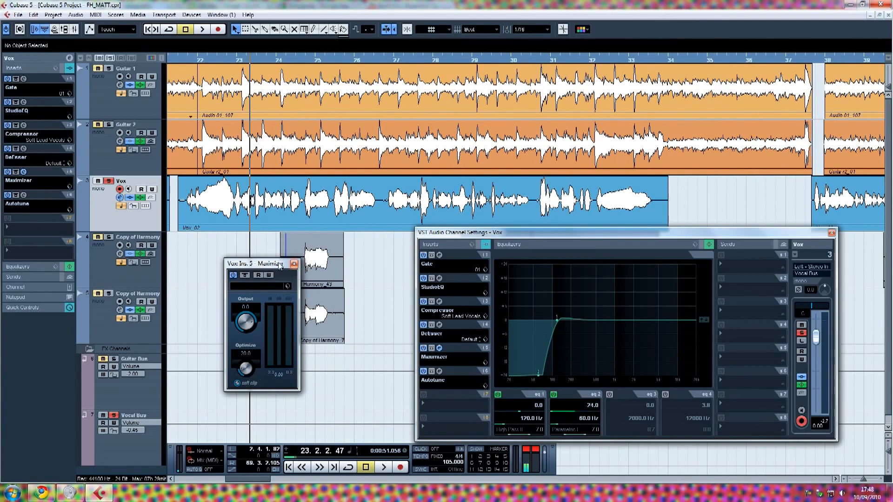
{"action": "left_click_drag", "start_coordinate": [279, 264], "coordinate": [284, 272]}
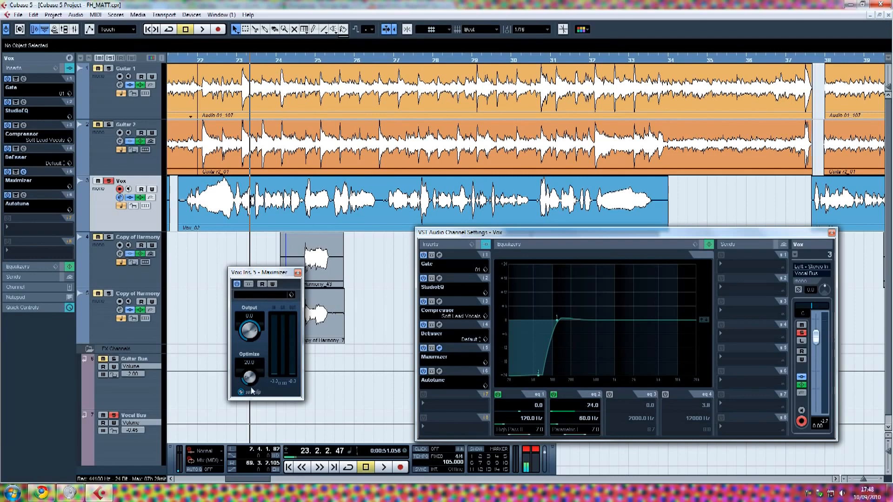
{"action": "left_click", "coordinate": [298, 273]}
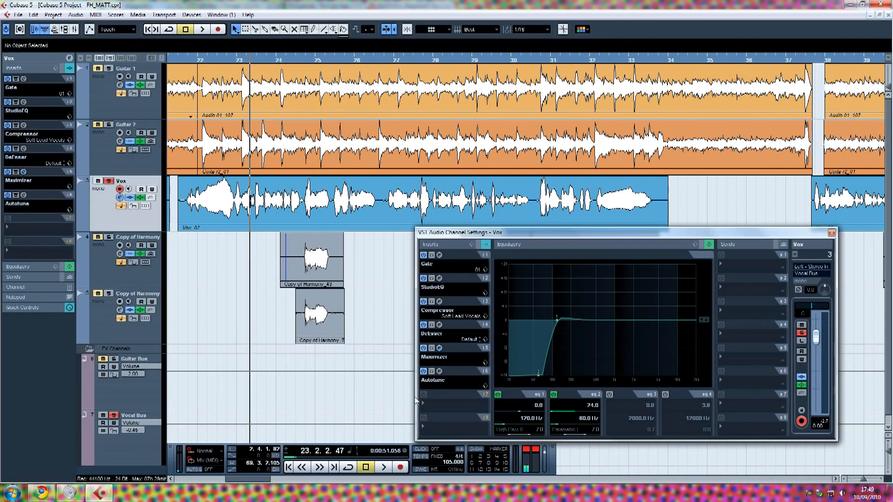
Open the Autotune insert's editor, examine the vocal's pitch and correction curves across several sections of the song, and close it
{"action": "left_click", "coordinate": [439, 372]}
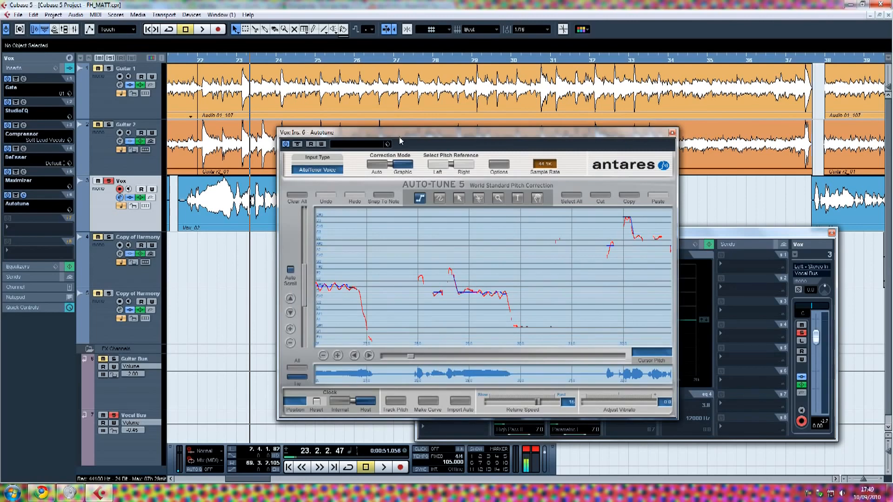
{"action": "left_click_drag", "start_coordinate": [400, 133], "coordinate": [368, 128]}
{"action": "left_click_drag", "start_coordinate": [378, 355], "coordinate": [408, 366]}
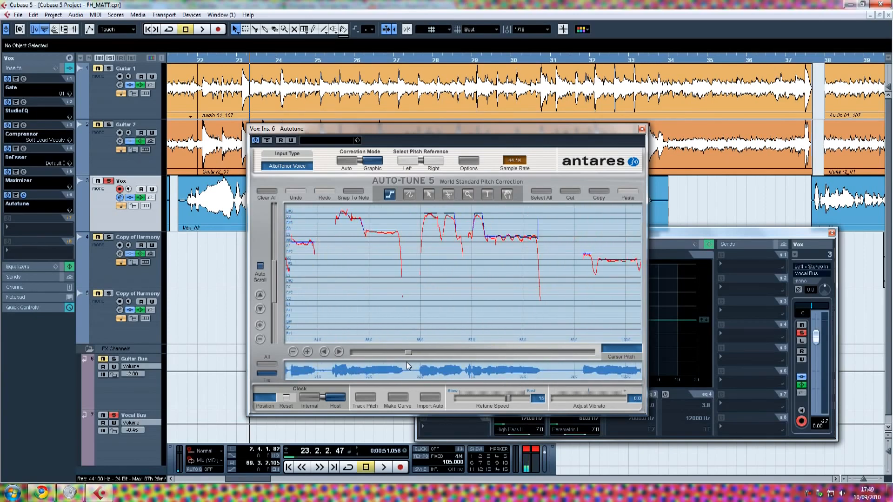
{"action": "left_click_drag", "start_coordinate": [407, 363], "coordinate": [365, 364]}
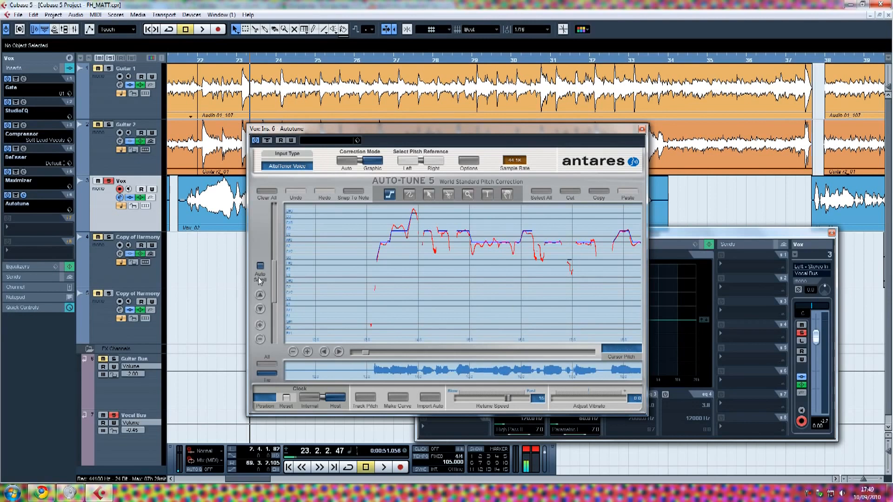
{"action": "left_click_drag", "start_coordinate": [276, 284], "coordinate": [277, 274]}
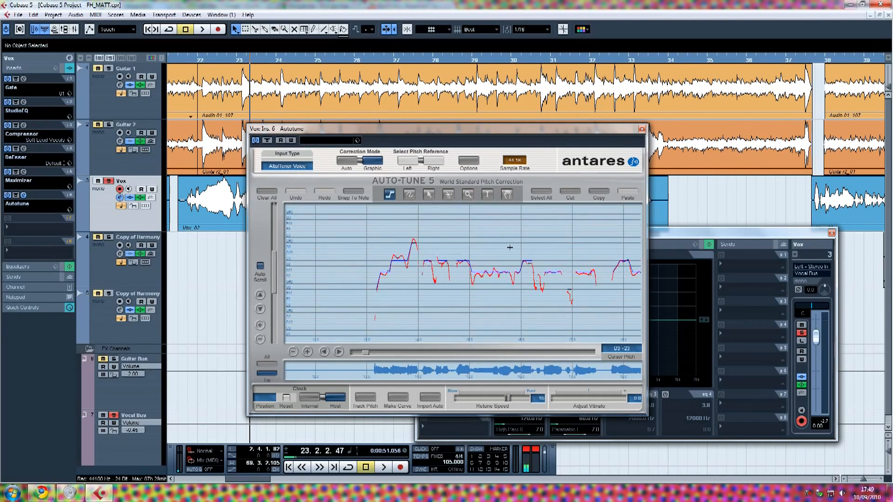
{"action": "left_click_drag", "start_coordinate": [364, 350], "coordinate": [378, 352]}
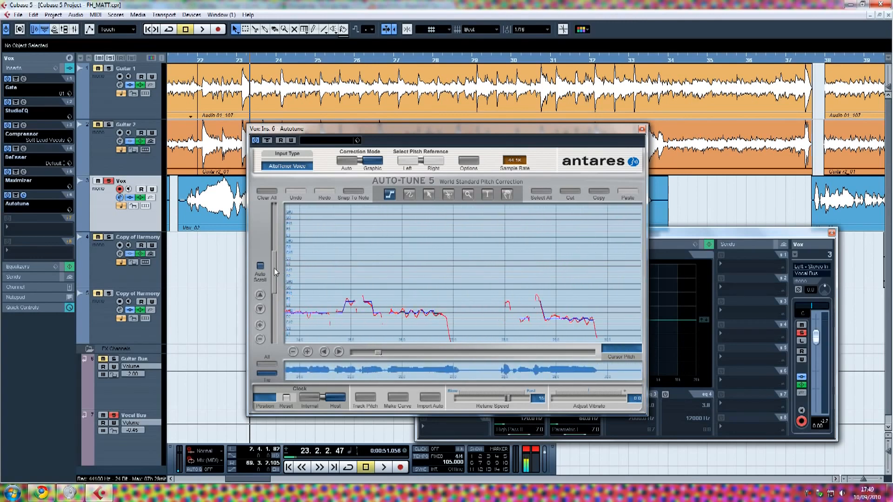
{"action": "left_click_drag", "start_coordinate": [275, 269], "coordinate": [279, 277]}
{"action": "left_click_drag", "start_coordinate": [378, 352], "coordinate": [394, 353]}
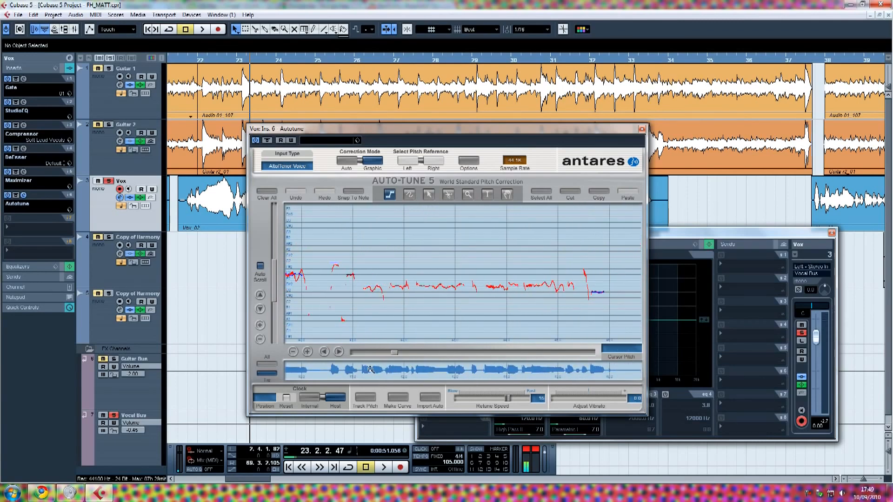
{"action": "left_click_drag", "start_coordinate": [397, 355], "coordinate": [446, 359]}
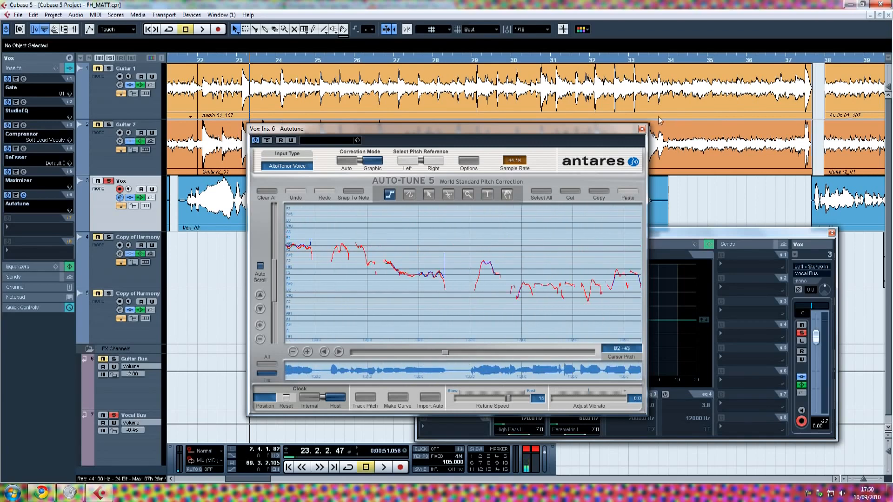
{"action": "left_click", "coordinate": [642, 129]}
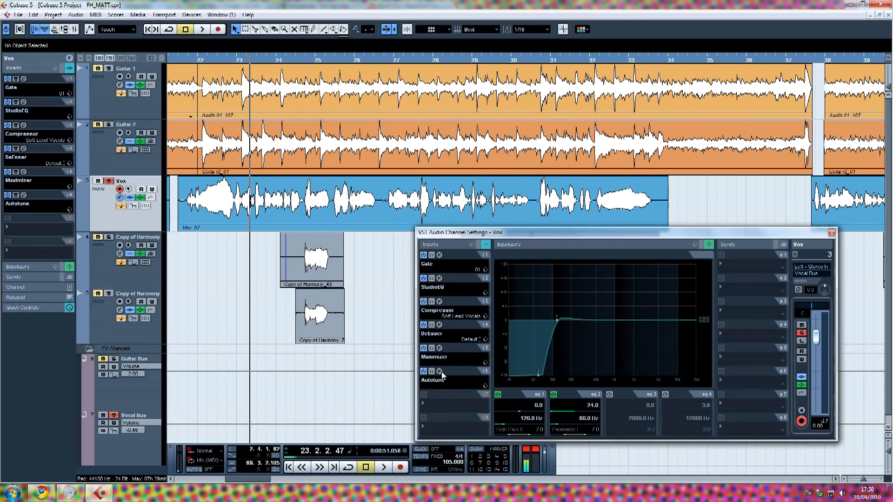
Close the Vox channel settings and open the mixer
{"action": "left_click_drag", "start_coordinate": [562, 236], "coordinate": [538, 212]}
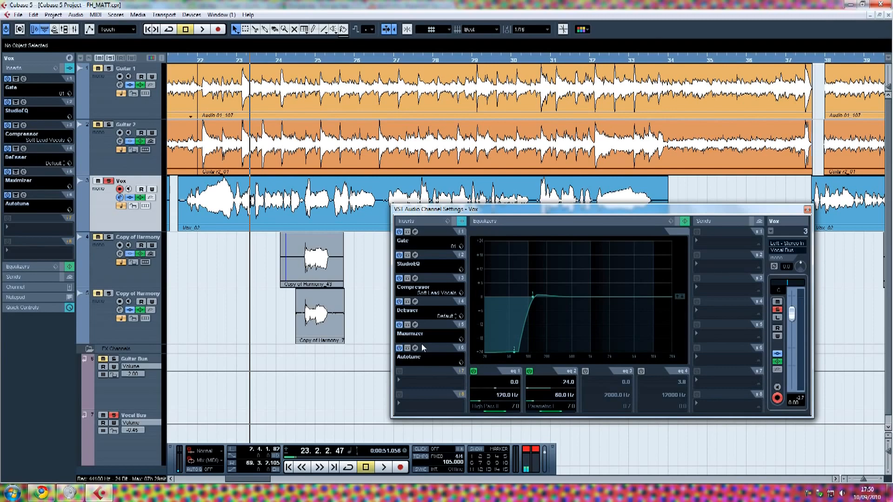
{"action": "mouse_move", "coordinate": [253, 481]}
{"action": "left_mouse_down"}
{"action": "mouse_move", "coordinate": [217, 492]}
{"action": "mouse_move", "coordinate": [256, 493]}
{"action": "left_mouse_up"}
{"action": "left_click", "coordinate": [808, 210]}
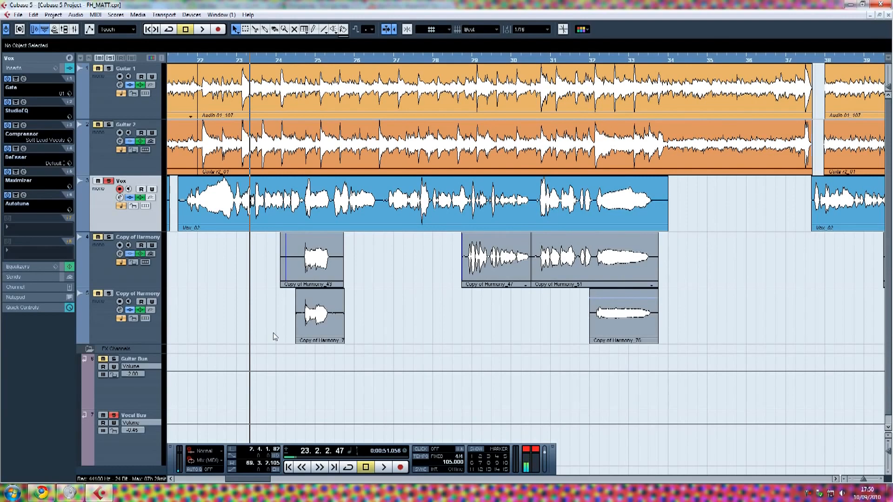
{"action": "key", "text": "F3"}
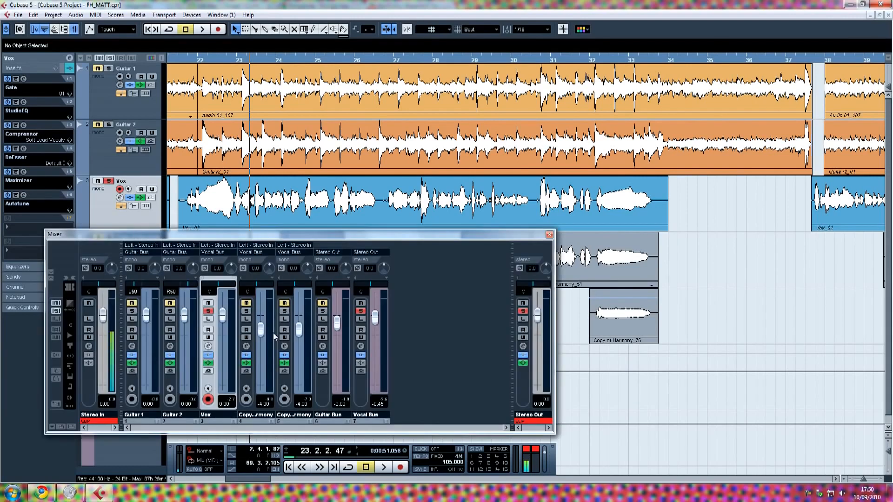
Compare the inserts of the Guitar Bus and Vocal Bus channels, leaving the Vocal Bus selected
{"action": "left_click", "coordinate": [333, 416]}
{"action": "left_click", "coordinate": [376, 416]}
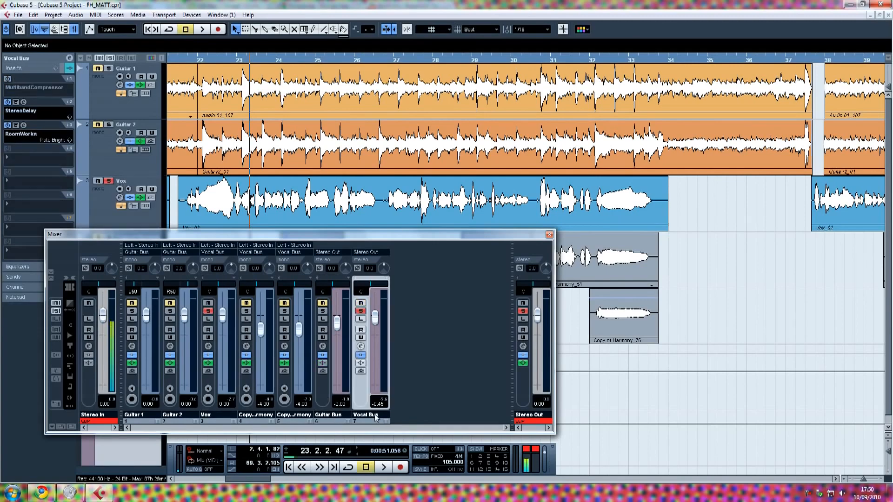
{"action": "left_click", "coordinate": [333, 413]}
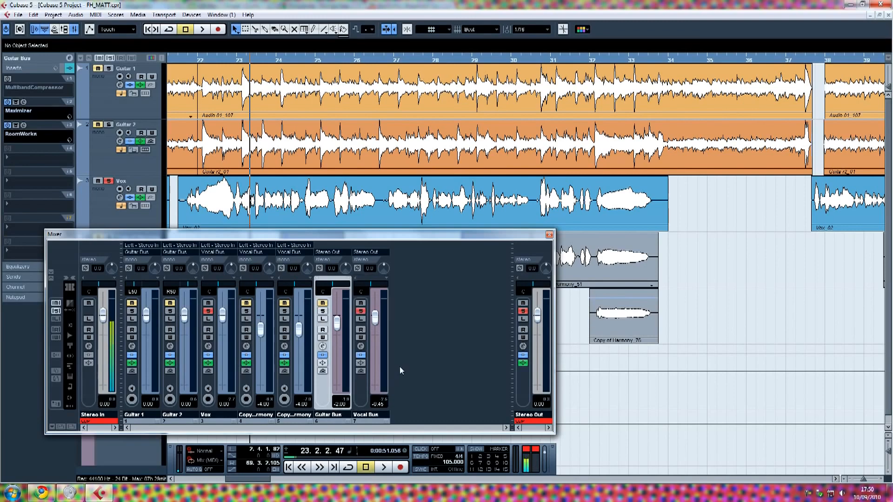
{"action": "left_click", "coordinate": [378, 406]}
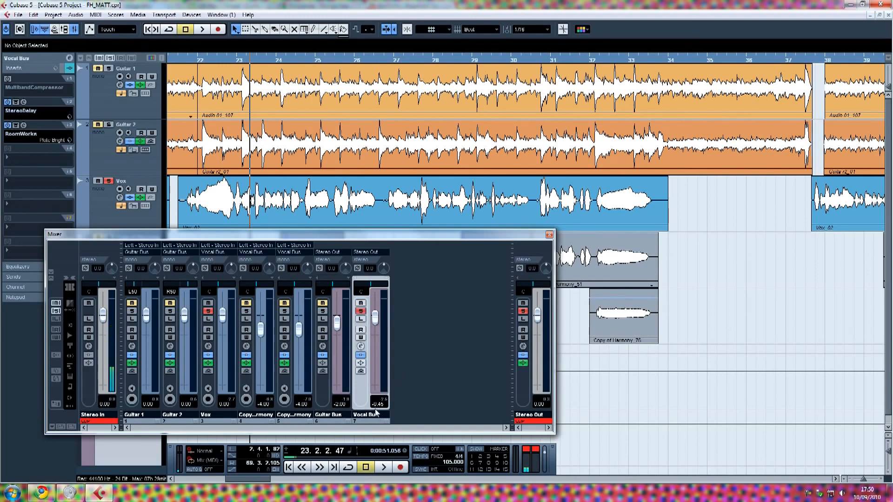
Open the Vocal Bus channel settings and review the StereoDelay insert's delay, feedback, filter and mix settings, closing its editor again
{"action": "left_click", "coordinate": [361, 347]}
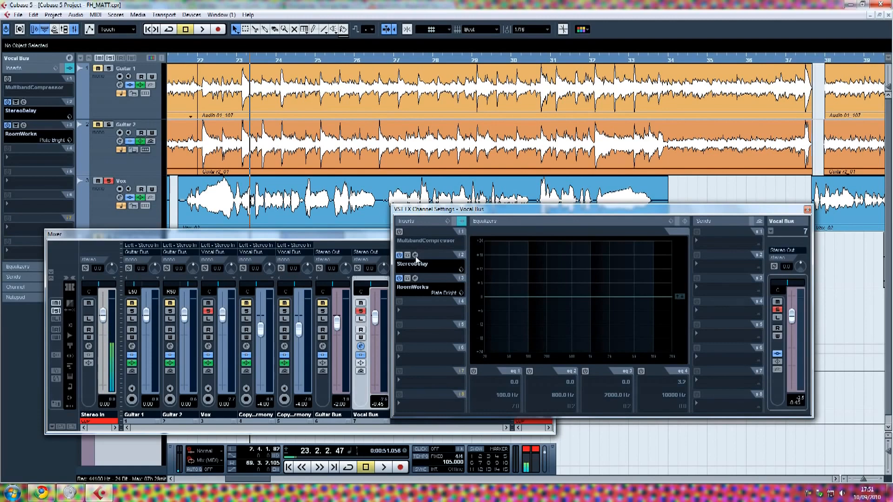
{"action": "left_click_drag", "start_coordinate": [469, 213], "coordinate": [446, 224]}
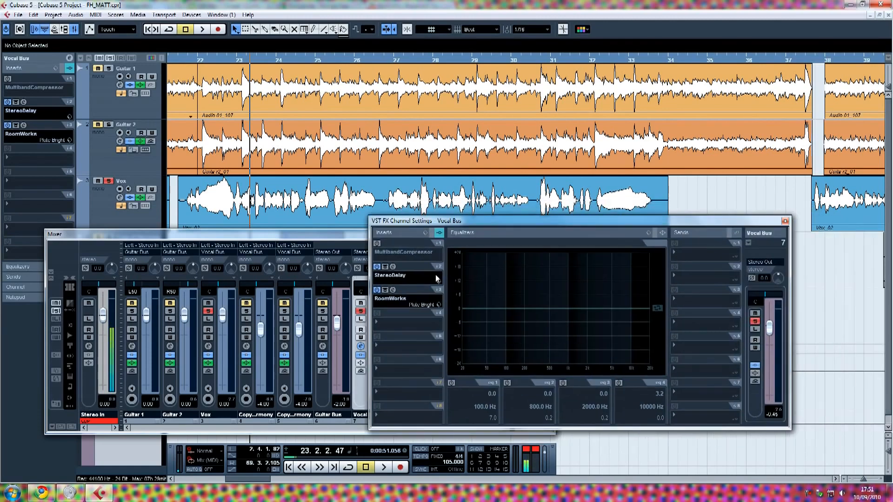
{"action": "left_click", "coordinate": [393, 266]}
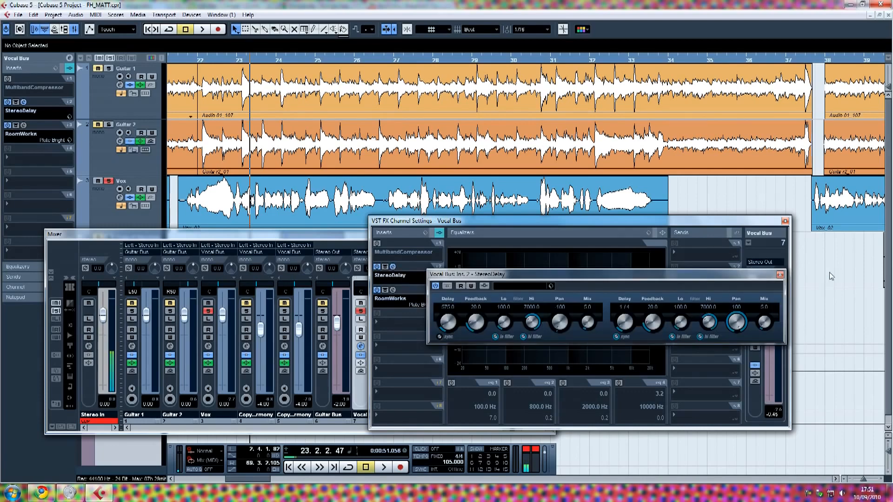
{"action": "left_click", "coordinate": [781, 274]}
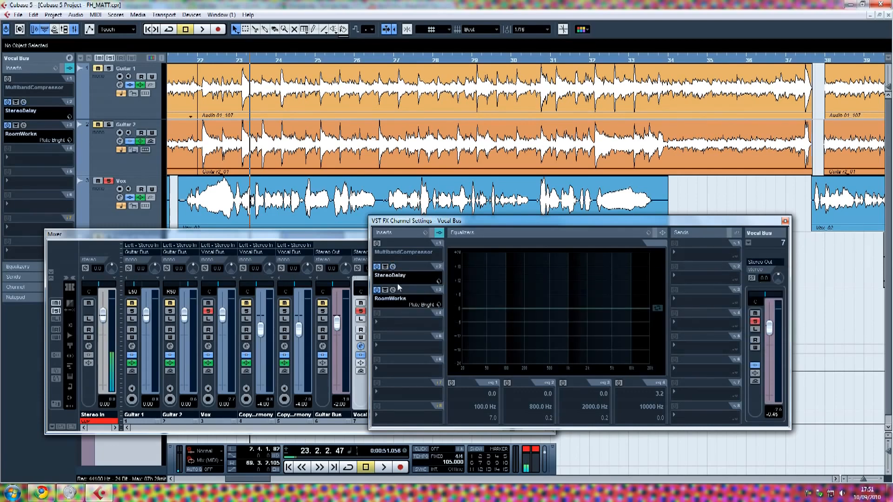
Open the Vocal Bus's RoomWorks insert and examine the Plate Bright reverb's filter, reverb character, damping and mix settings
{"action": "left_click", "coordinate": [393, 290]}
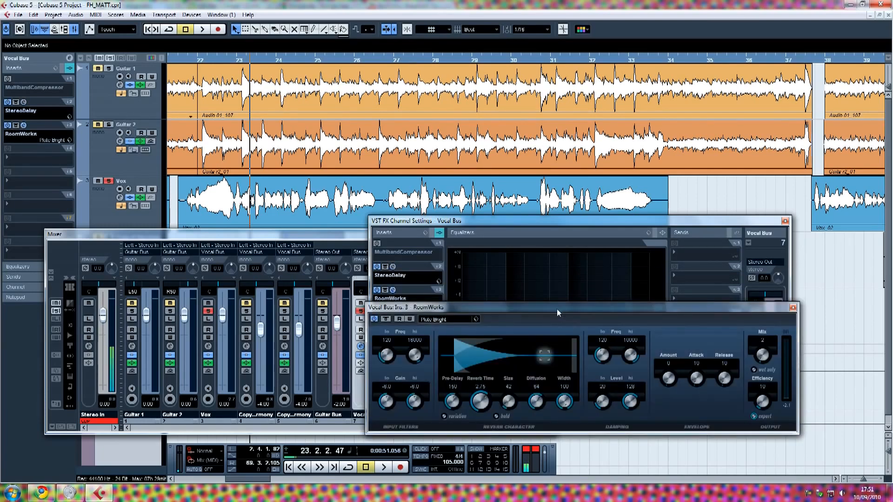
{"action": "left_click_drag", "start_coordinate": [557, 309], "coordinate": [542, 296]}
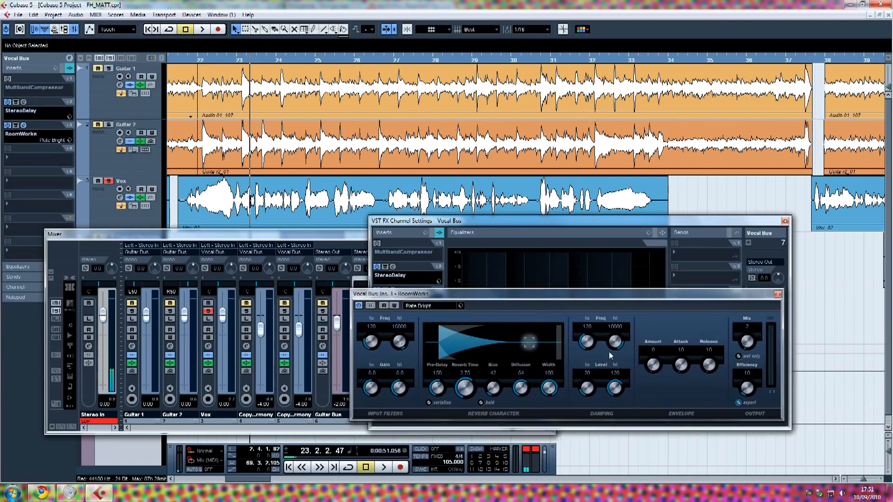
{"action": "left_click_drag", "start_coordinate": [598, 297], "coordinate": [590, 312]}
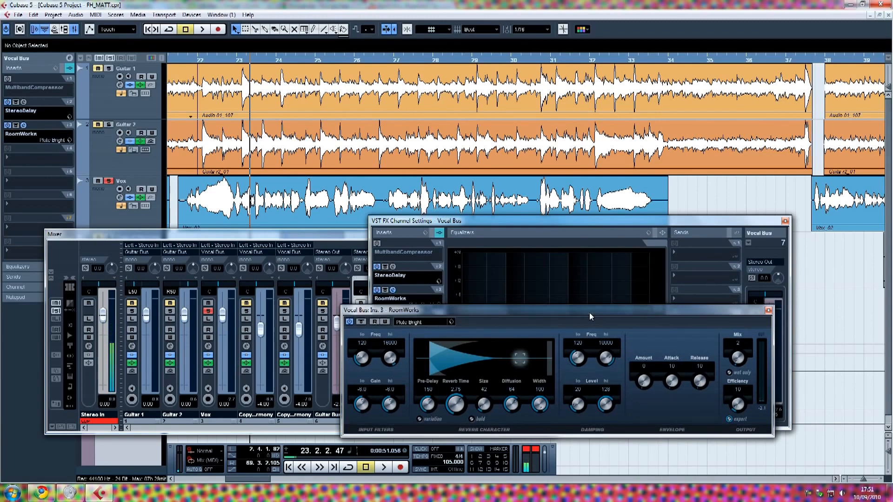
{"action": "left_click_drag", "start_coordinate": [590, 312], "coordinate": [590, 313]}
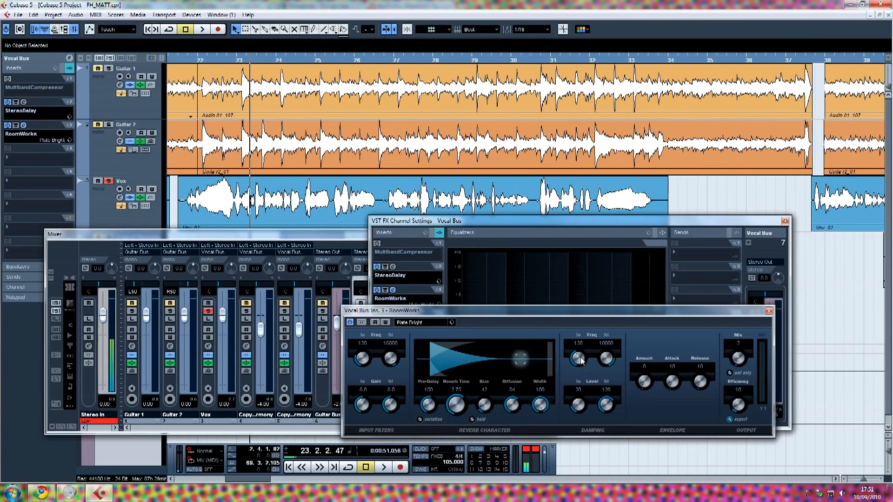
Close the RoomWorks editor and look over the Vocal Bus's StereoDelay insert once more, closing its editor again
{"action": "left_click_drag", "start_coordinate": [495, 312], "coordinate": [439, 298]}
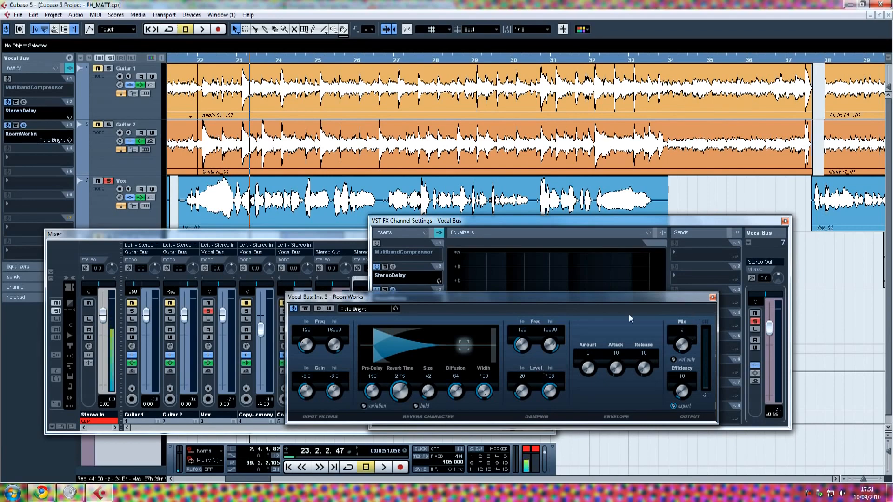
{"action": "left_click_drag", "start_coordinate": [513, 300], "coordinate": [522, 304]}
{"action": "left_click", "coordinate": [723, 302]}
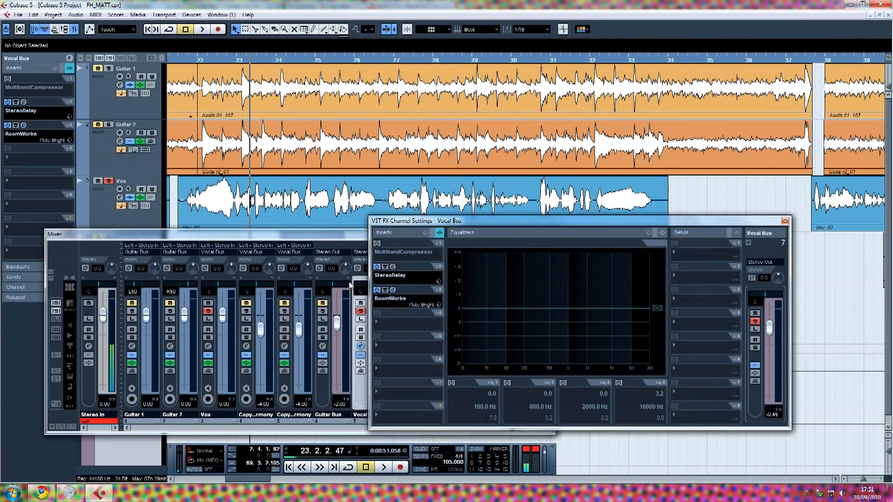
{"action": "left_click", "coordinate": [393, 267]}
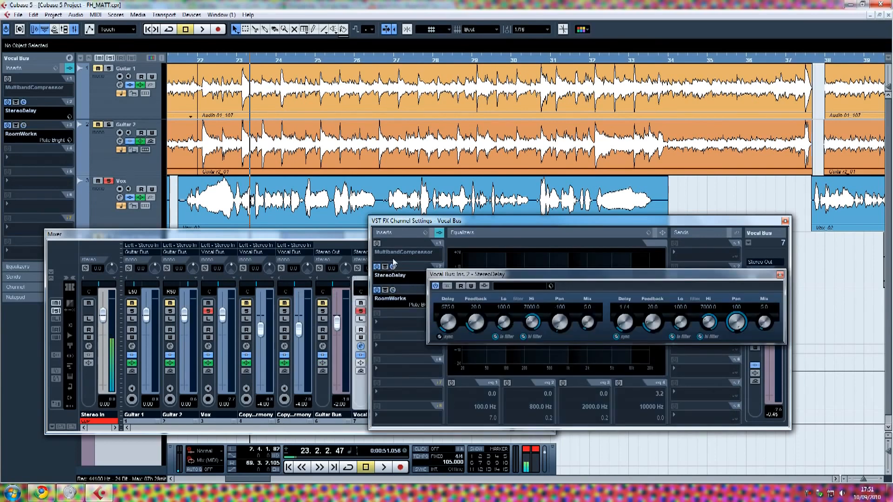
{"action": "mouse_move", "coordinate": [397, 243]}
{"action": "left_click", "coordinate": [781, 276]}
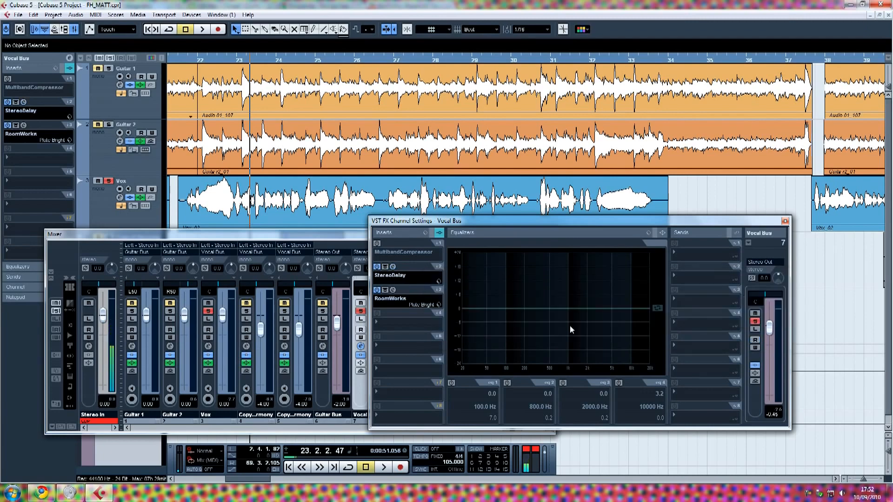
Close the Vocal Bus channel settings and the mixer, and take the Vox track out of solo
{"action": "left_click", "coordinate": [785, 221]}
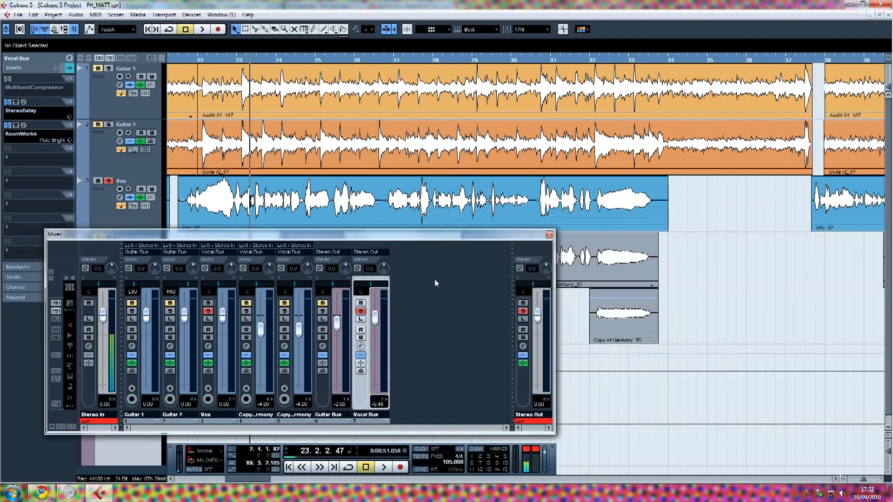
{"action": "left_click", "coordinate": [550, 235]}
{"action": "left_click", "coordinate": [109, 182]}
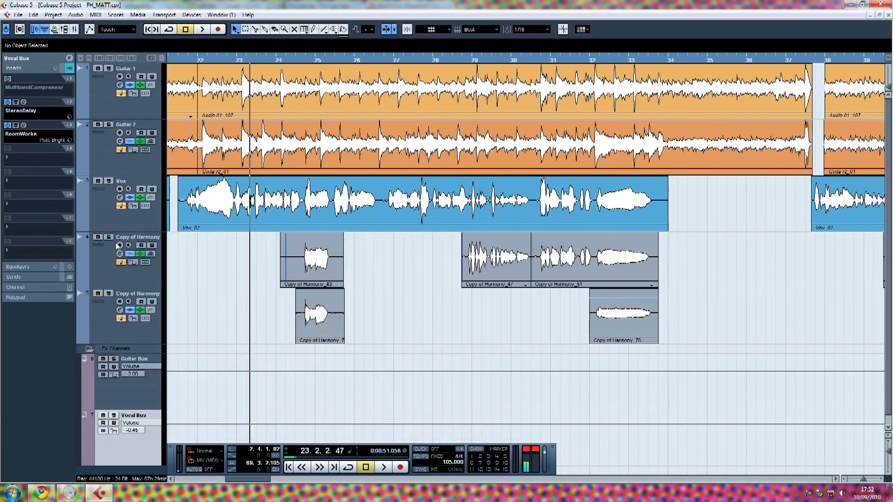
{"action": "mouse_move", "coordinate": [260, 479]}
{"action": "left_mouse_down"}
{"action": "mouse_move", "coordinate": [218, 483]}
{"action": "mouse_move", "coordinate": [249, 484]}
{"action": "left_mouse_up"}
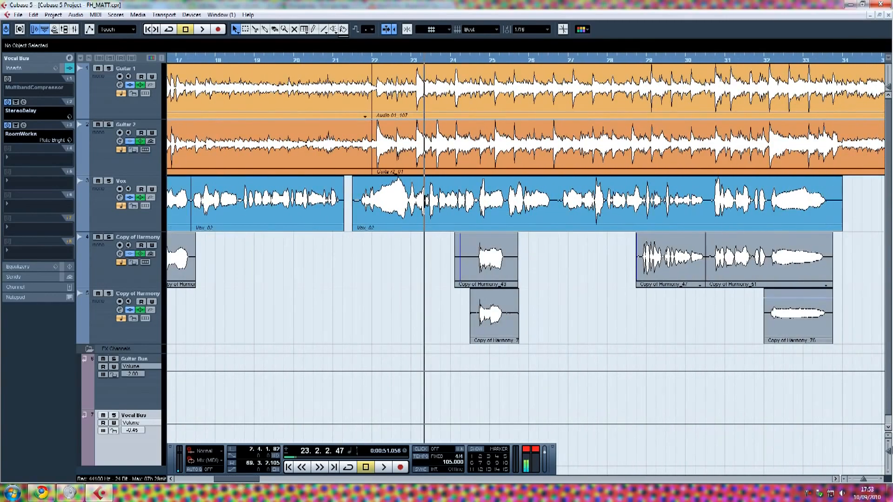
{"action": "left_click", "coordinate": [889, 453]}
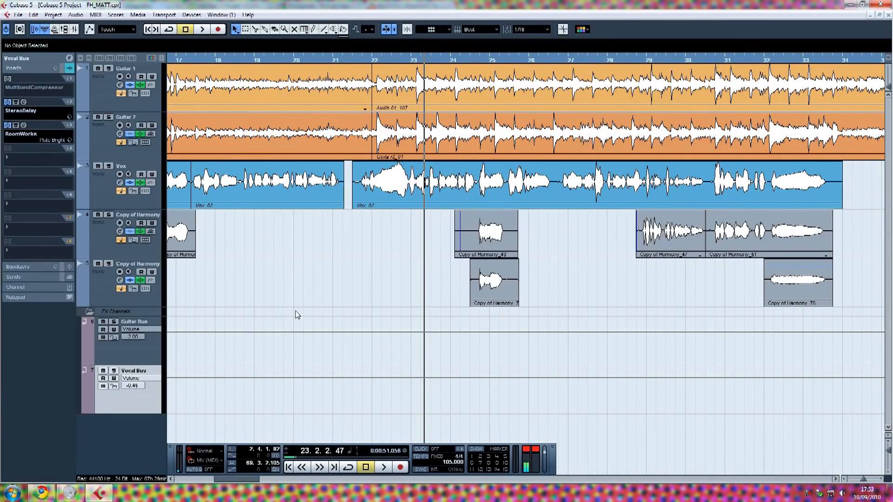